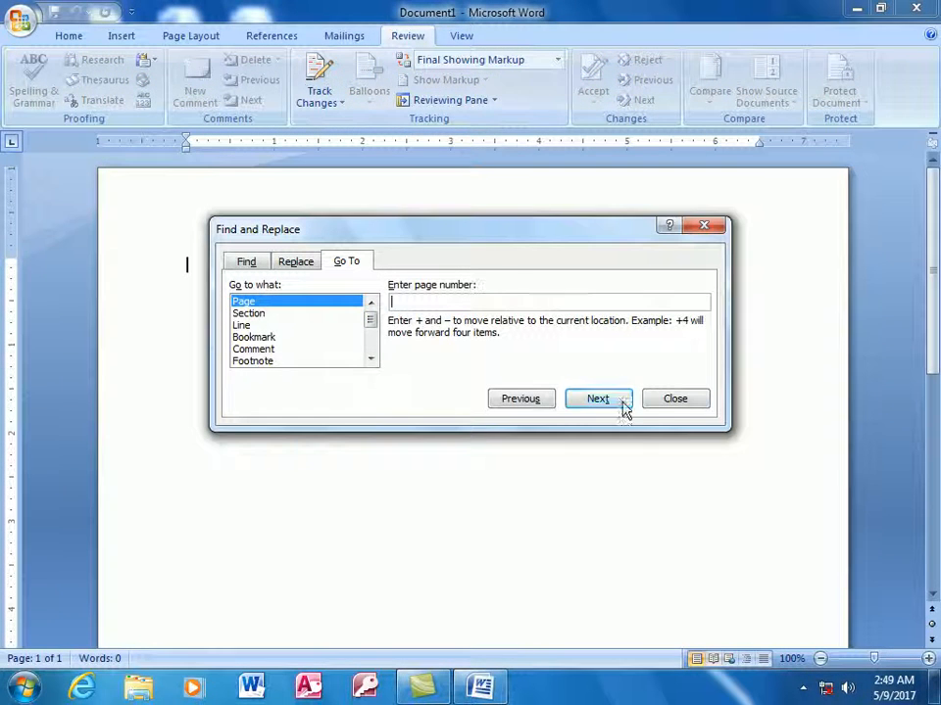
Close the Find and Replace Go To dialog to get back to blank Document1.
{"action": "left_click", "coordinate": [686, 399]}
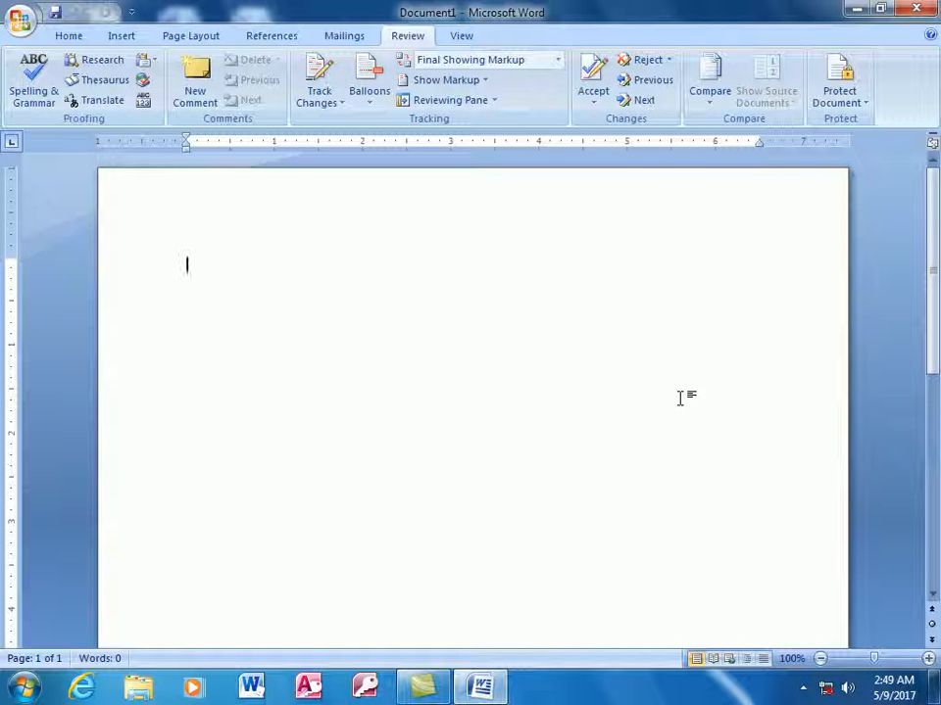
Type the heading 'book' and generate three sample paragraphs with =rand().
{"action": "type", "text": "b"}
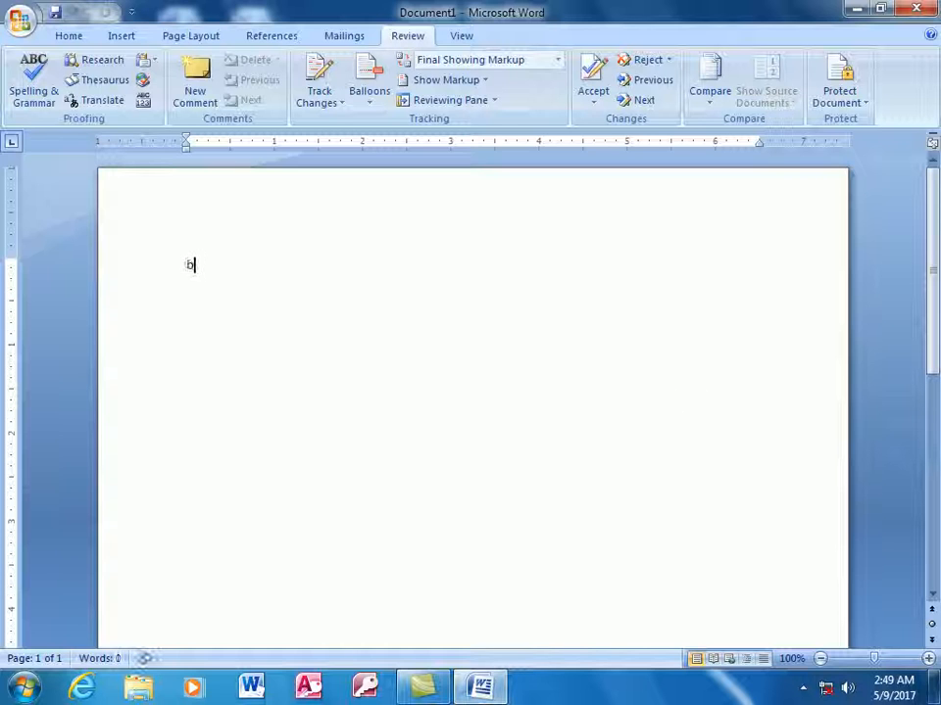
{"action": "type", "text": "ook"}
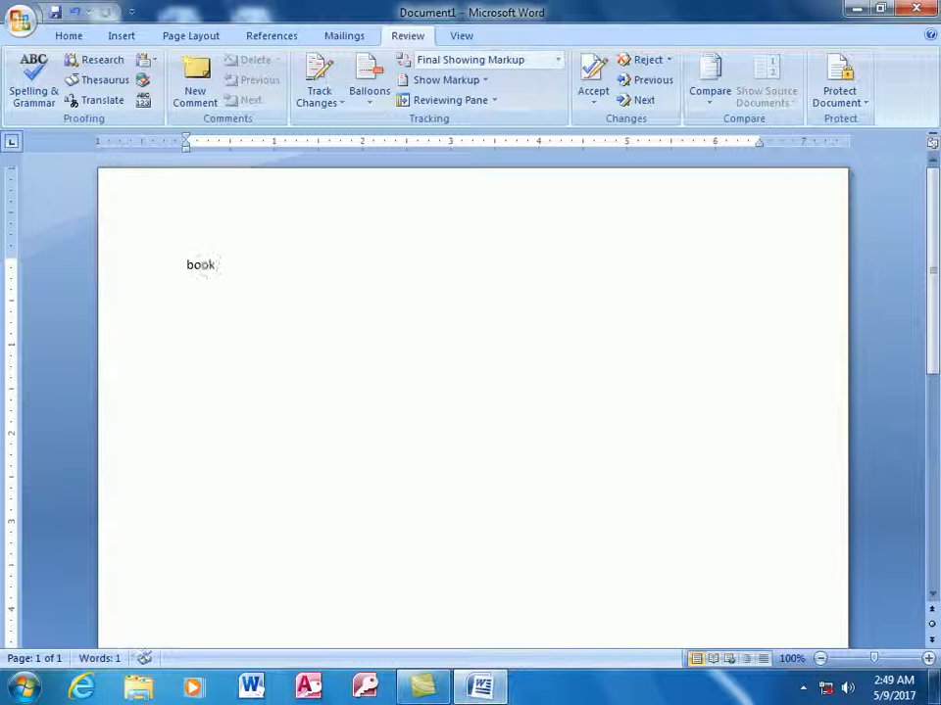
{"action": "key", "text": "Return"}
{"action": "type", "text": "=rand()"}
{"action": "key", "text": "Return"}
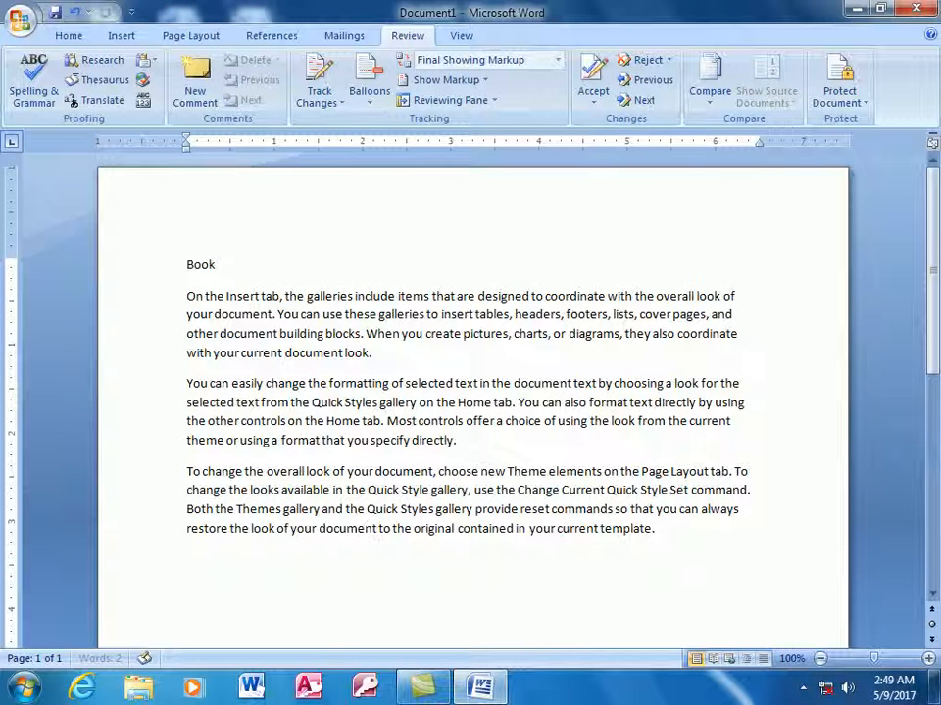
Replace the word 'gallery' after Themes with 'jjff'.
{"action": "key", "text": "Up"}
{"action": "key", "text": "Up"}
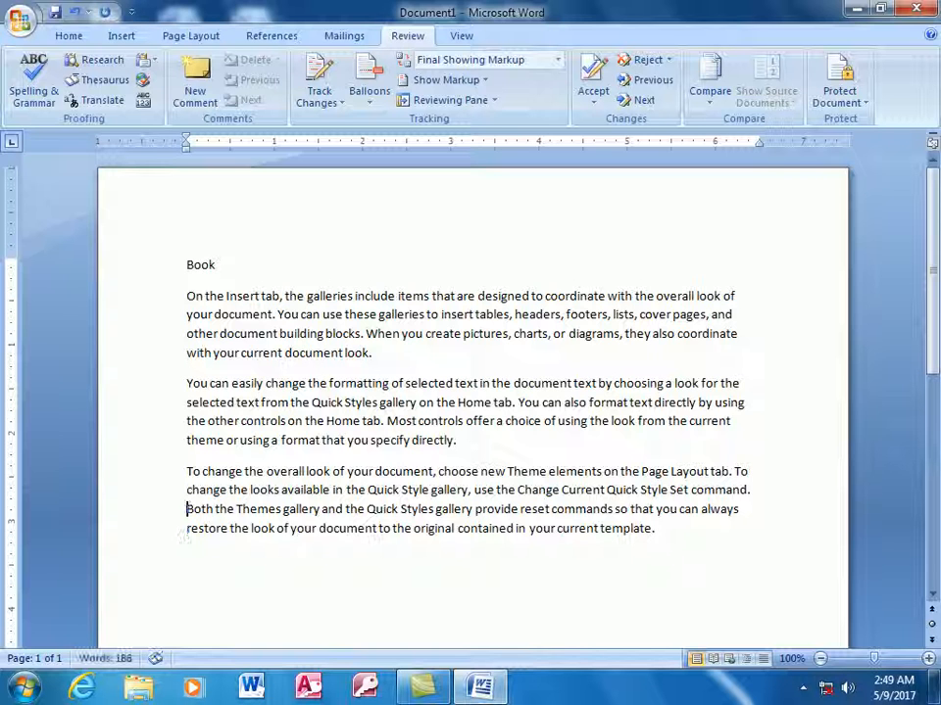
{"action": "key", "text": "Right"}
{"action": "key", "text": "Right"}
{"action": "key", "text": "Right"}
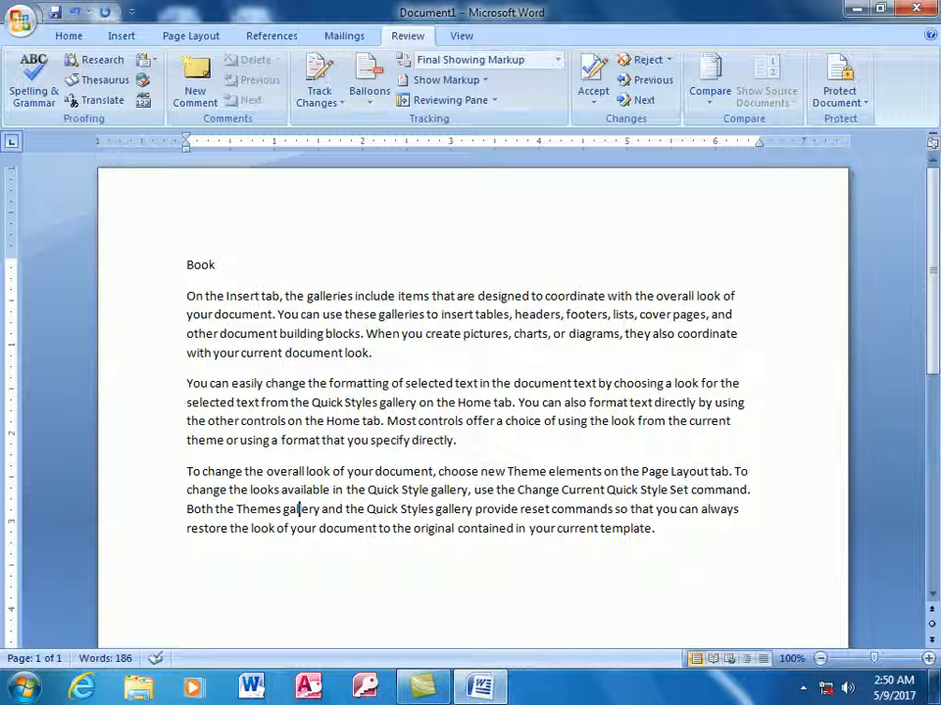
{"action": "key", "text": "BackSpace"}
{"action": "key", "text": "BackSpace"}
{"action": "key", "text": "BackSpace"}
{"action": "key", "text": "BackSpace"}
{"action": "key", "text": "BackSpace"}
{"action": "key", "text": "BackSpace"}
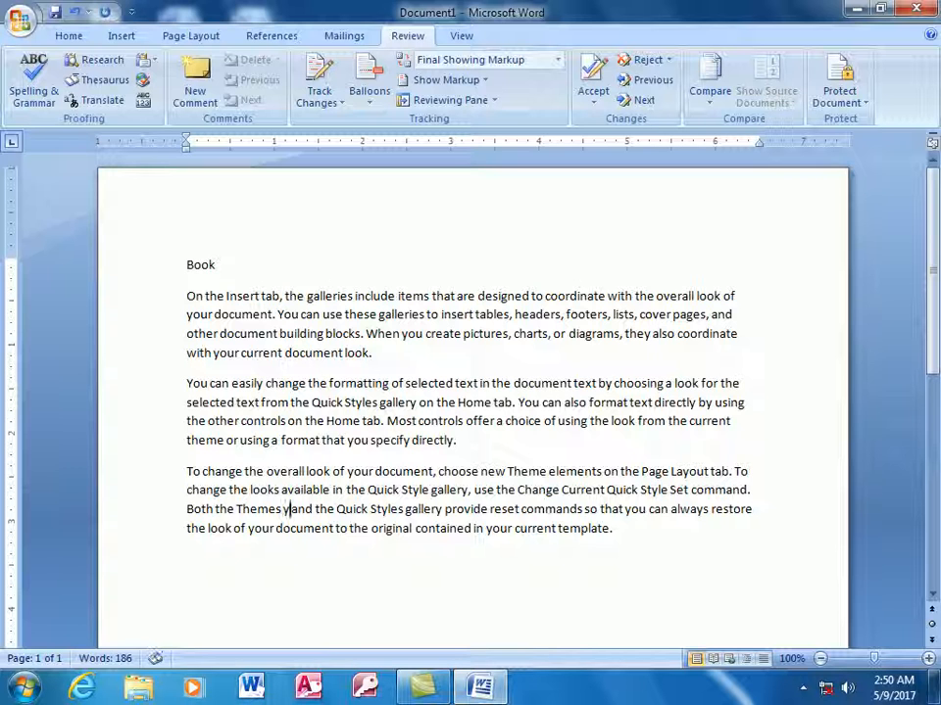
{"action": "key", "text": "Delete"}
{"action": "type", "text": "jjff"}
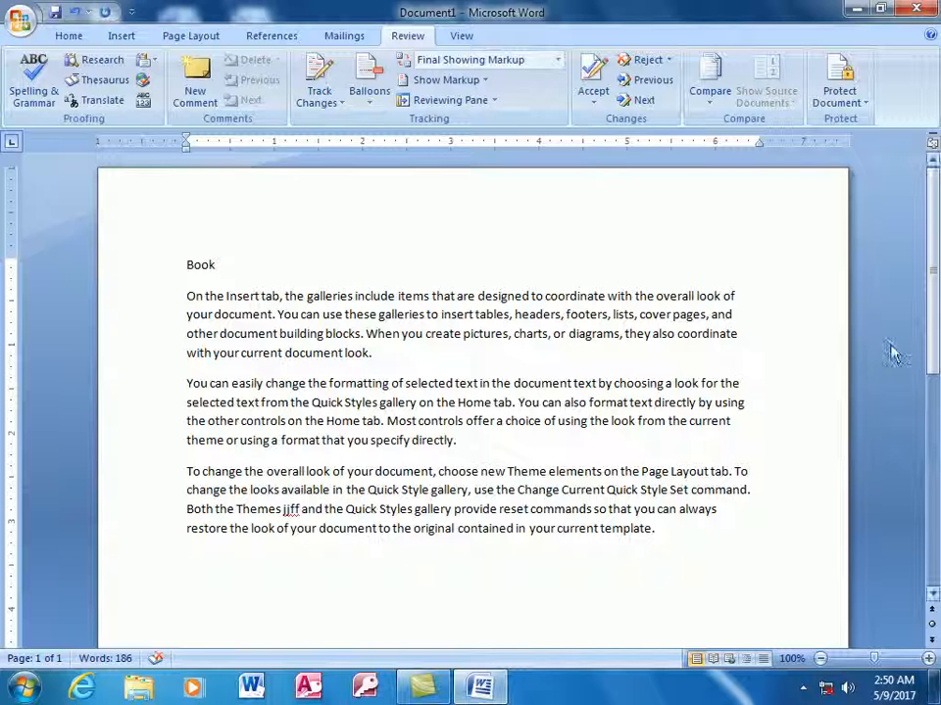
Turn on Track Changes from the Review tab.
{"action": "left_click", "coordinate": [340, 106]}
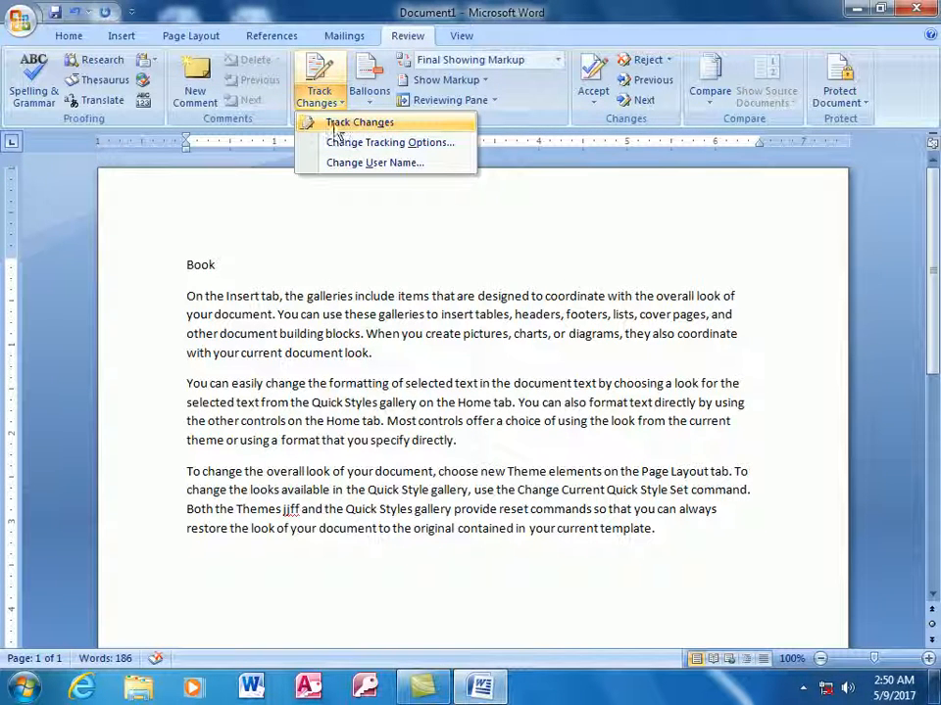
{"action": "left_click", "coordinate": [372, 125]}
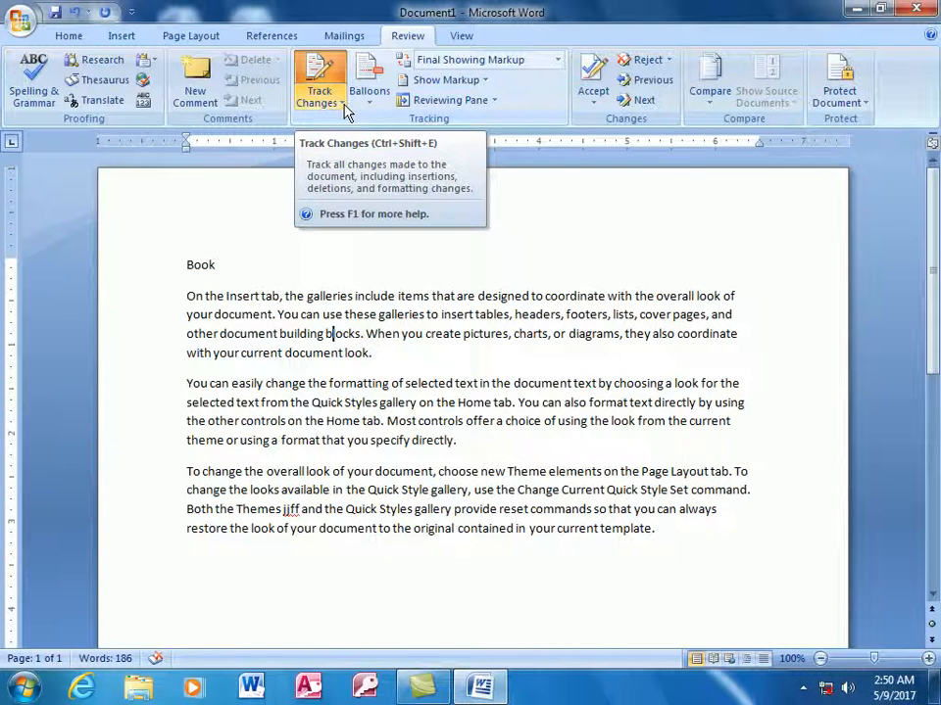
{"action": "left_click", "coordinate": [343, 105]}
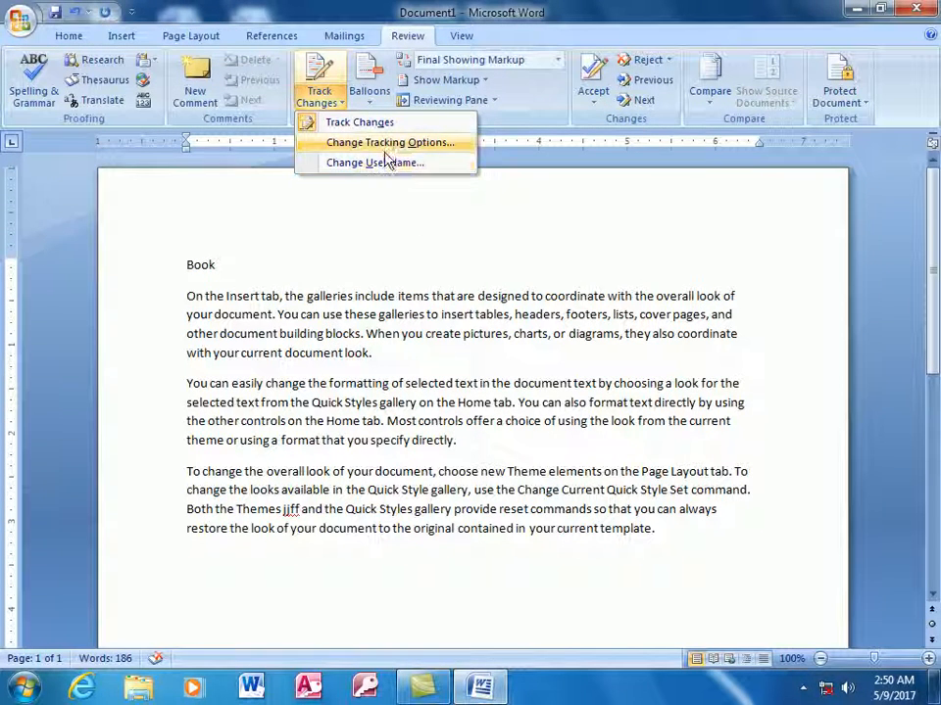
{"action": "left_click", "coordinate": [350, 124]}
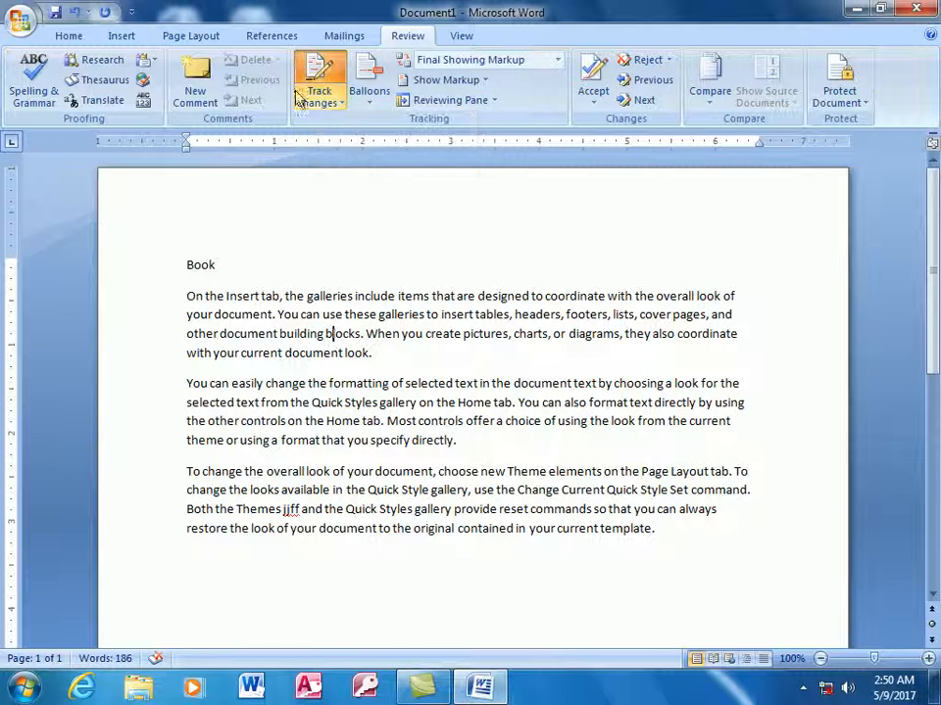
In Track Changes Options, mark insertions with underline and deletions in bold.
{"action": "left_click", "coordinate": [342, 104]}
{"action": "left_click", "coordinate": [377, 143]}
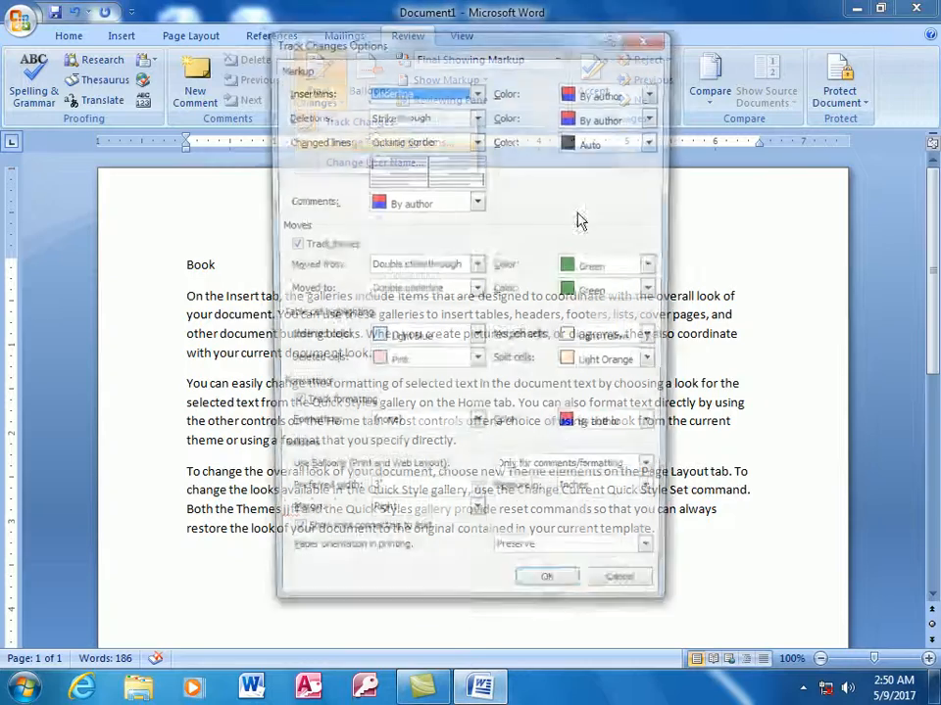
{"action": "left_click_drag", "start_coordinate": [441, 44], "coordinate": [532, 177]}
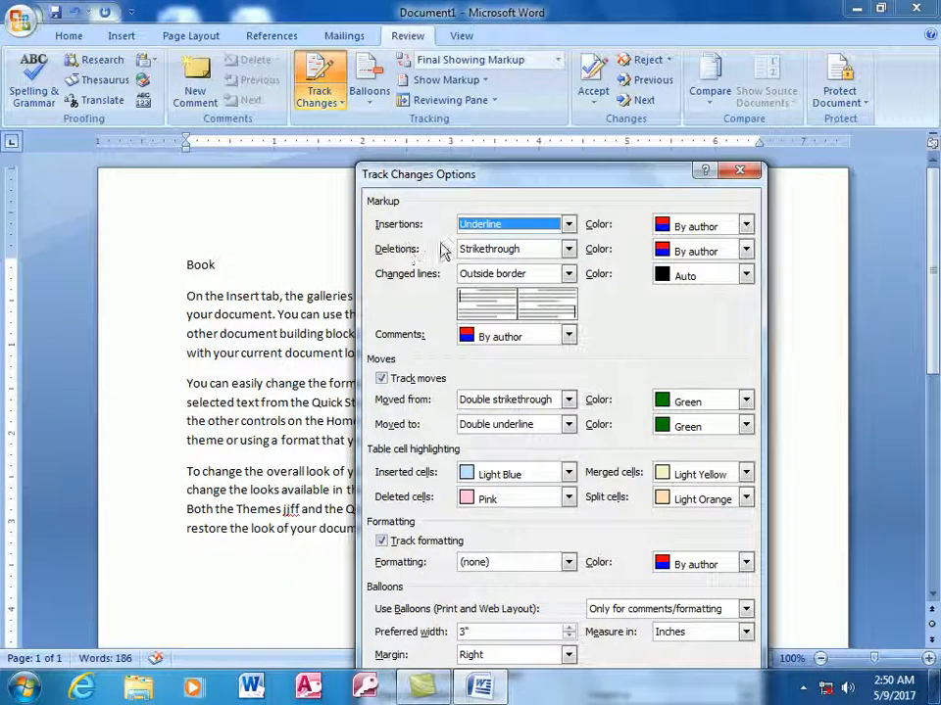
{"action": "left_click", "coordinate": [569, 224]}
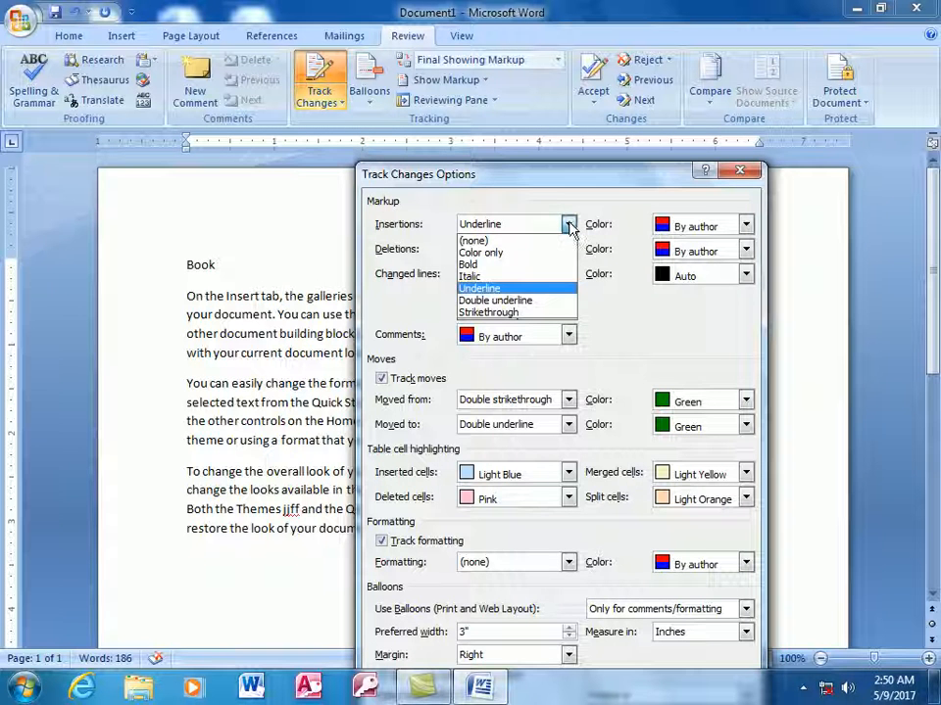
{"action": "left_click", "coordinate": [495, 291]}
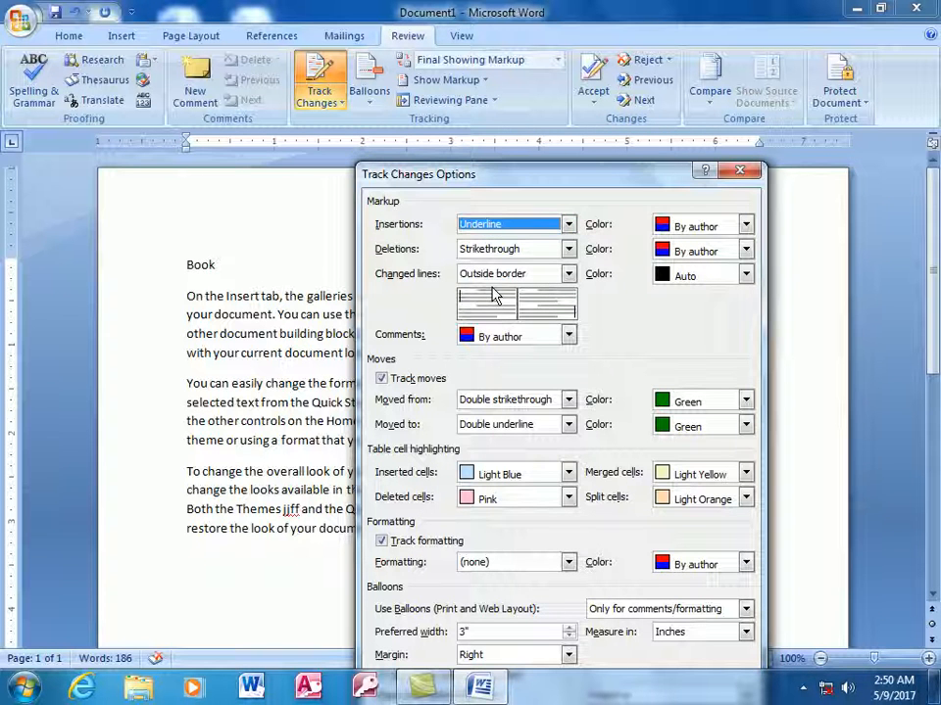
{"action": "left_click", "coordinate": [568, 250]}
{"action": "left_click", "coordinate": [469, 290]}
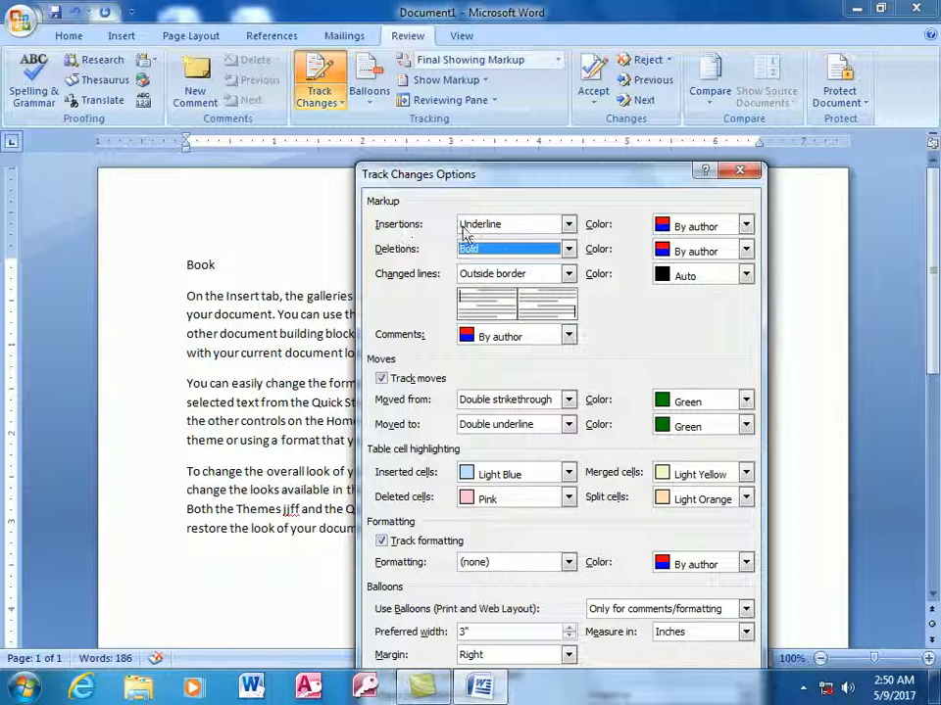
Colour tracked insertions turquoise and tracked deletions red.
{"action": "left_click", "coordinate": [746, 225]}
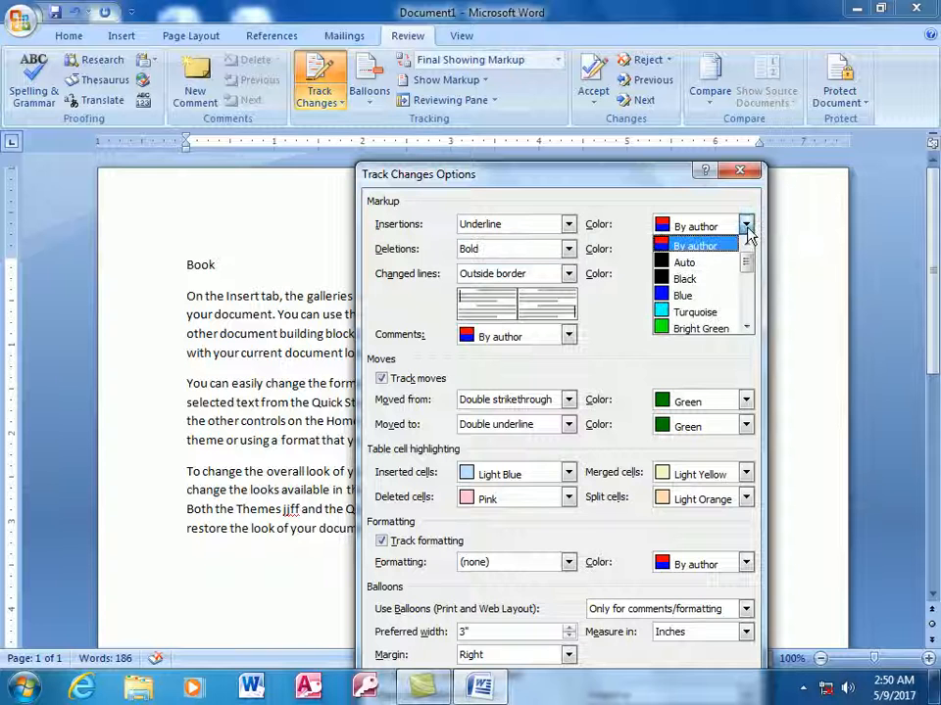
{"action": "left_click", "coordinate": [681, 316]}
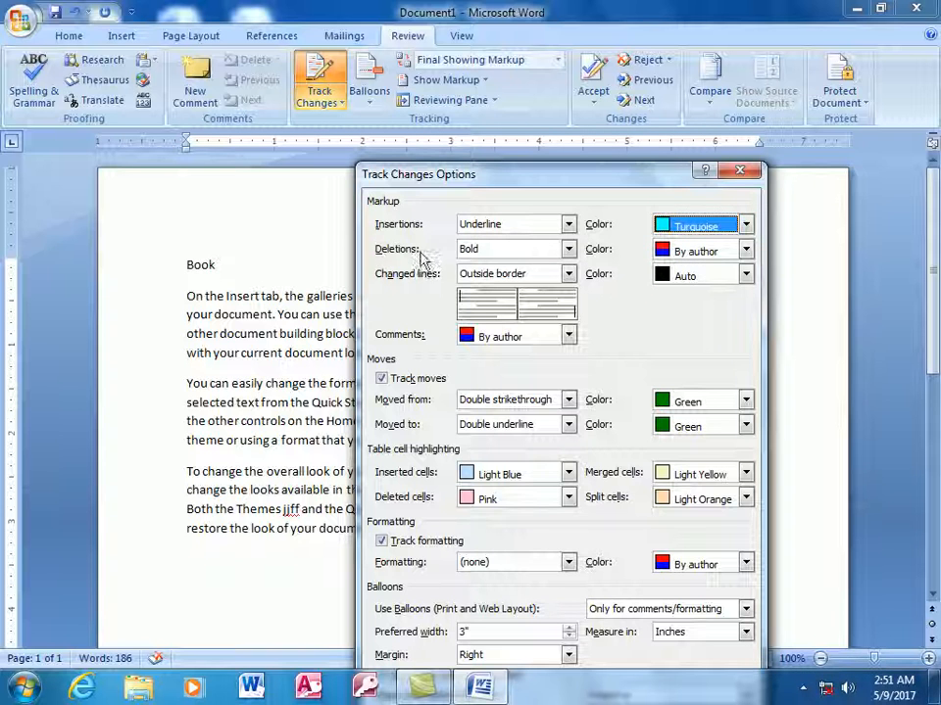
{"action": "left_click", "coordinate": [746, 251]}
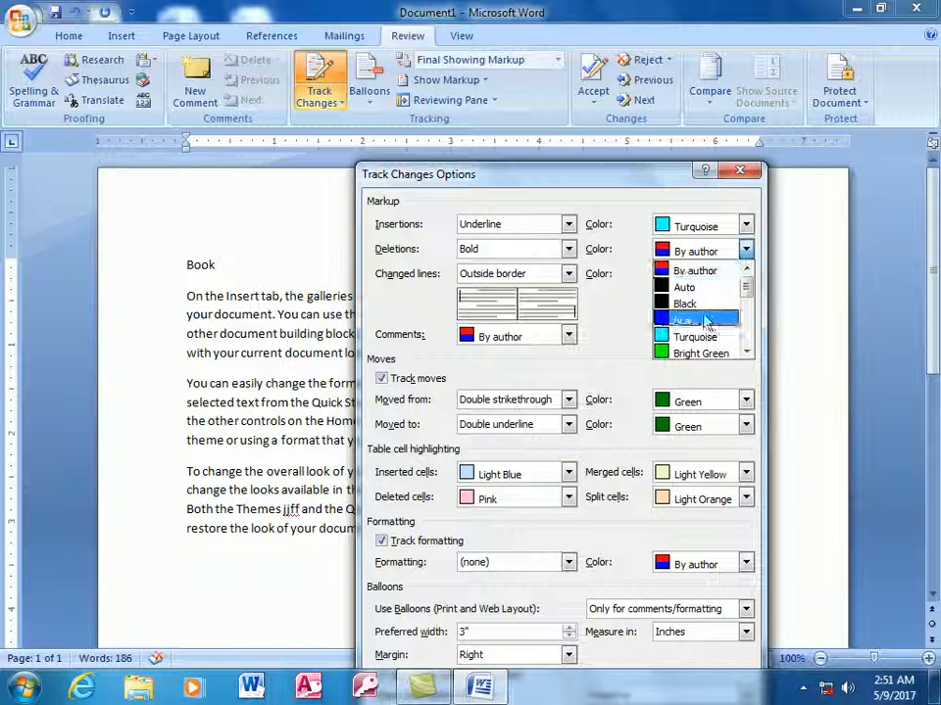
{"action": "left_click", "coordinate": [745, 353]}
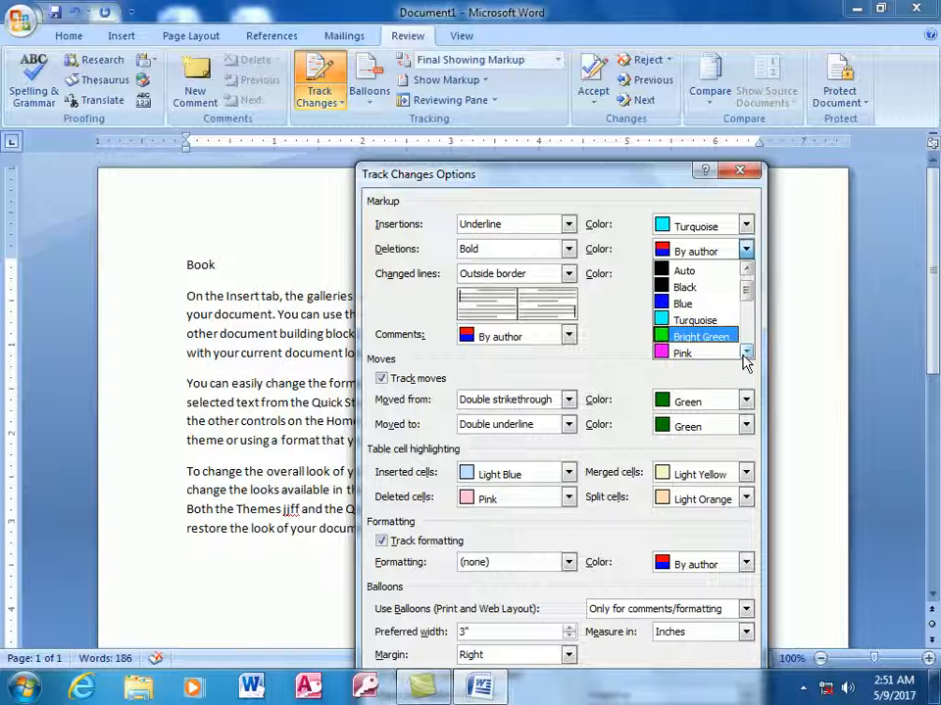
{"action": "left_click", "coordinate": [746, 352]}
{"action": "left_click", "coordinate": [746, 353]}
{"action": "left_click", "coordinate": [745, 352]}
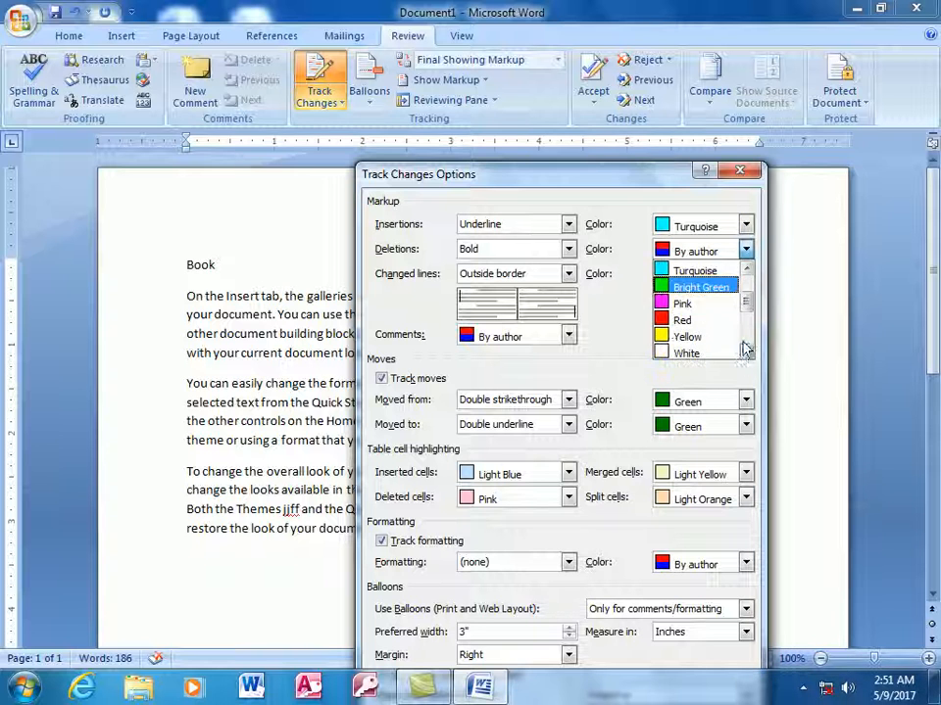
{"action": "left_click", "coordinate": [668, 321]}
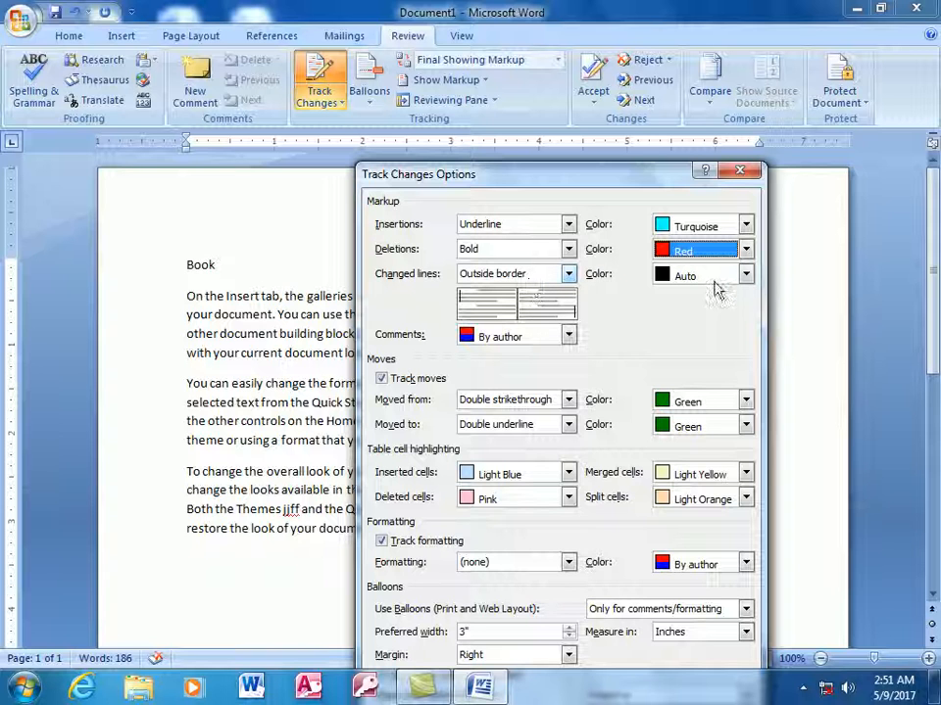
Colour changed-line markers pink and comments Gray-25%, then apply the options.
{"action": "left_click", "coordinate": [745, 277]}
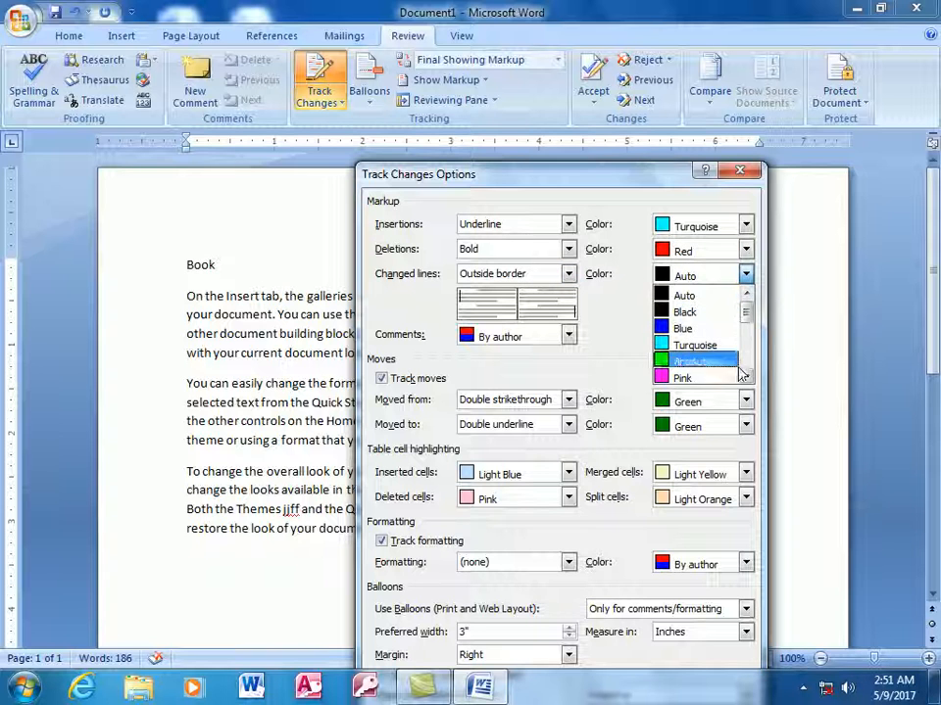
{"action": "left_click", "coordinate": [687, 379]}
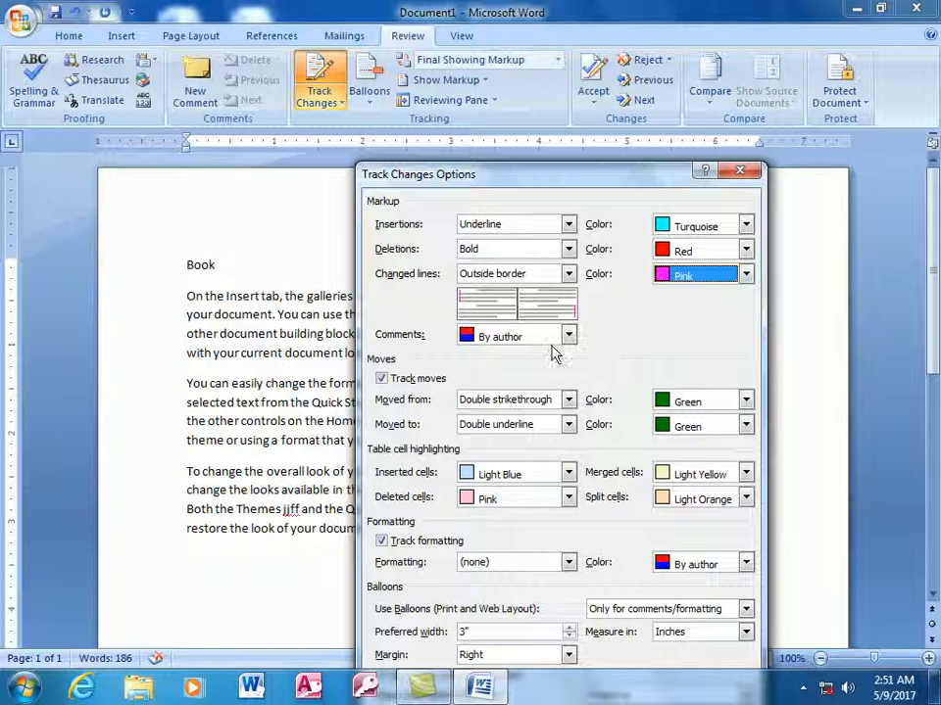
{"action": "left_click", "coordinate": [568, 337]}
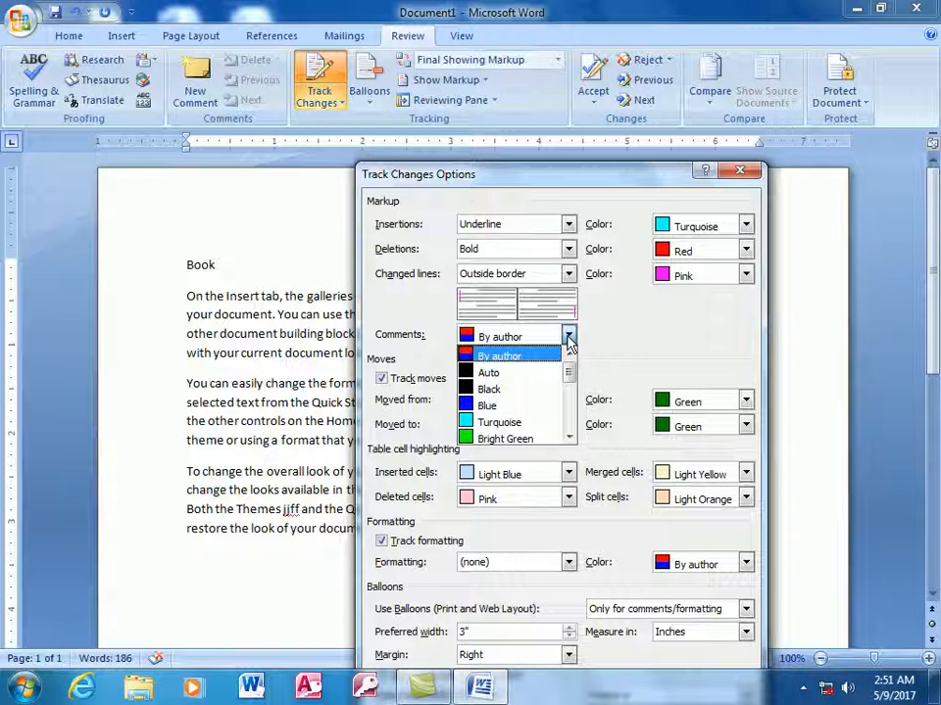
{"action": "left_click_drag", "start_coordinate": [571, 378], "coordinate": [567, 418]}
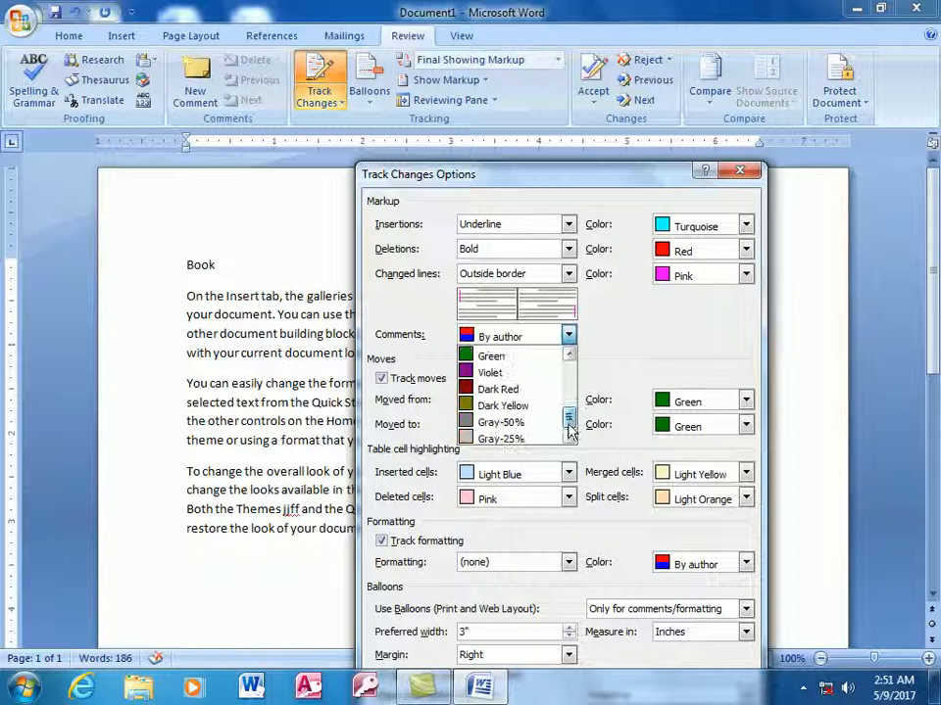
{"action": "left_click", "coordinate": [487, 438]}
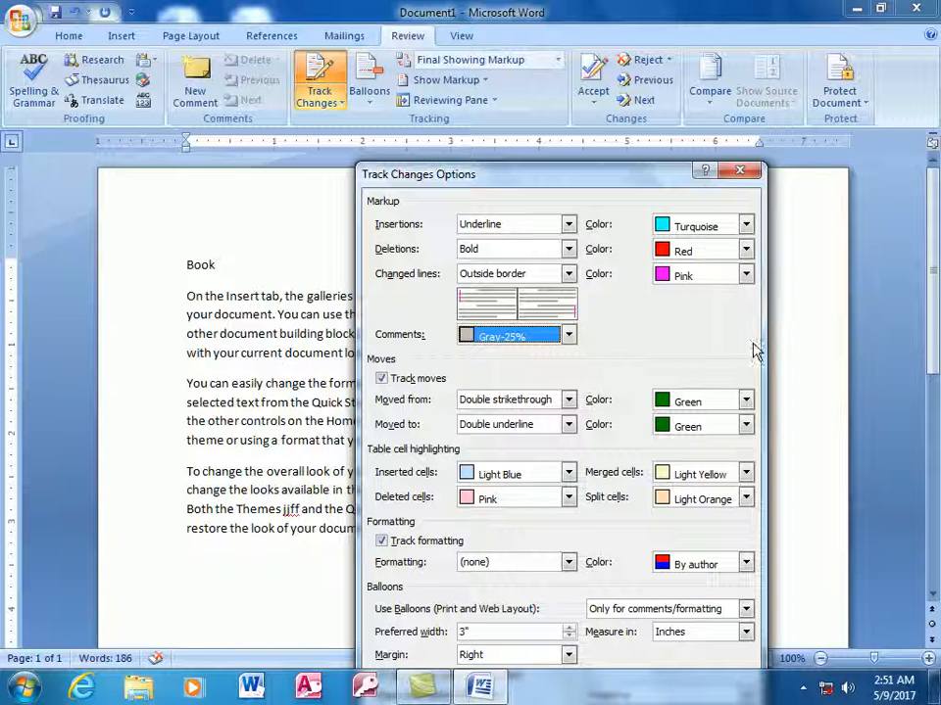
{"action": "left_click_drag", "start_coordinate": [620, 177], "coordinate": [576, 12]}
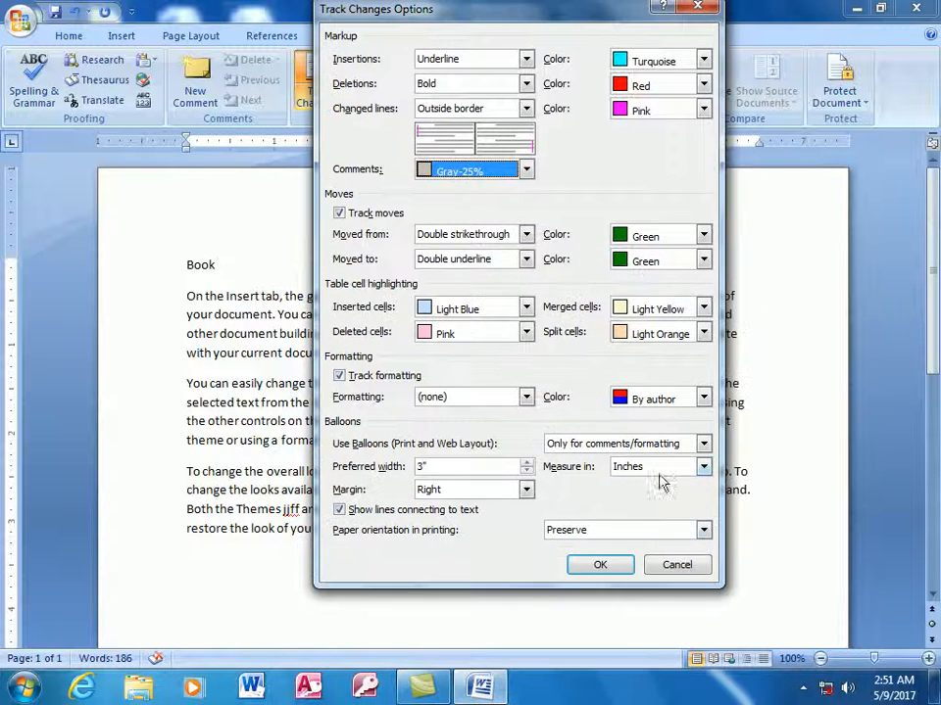
{"action": "left_click", "coordinate": [601, 564]}
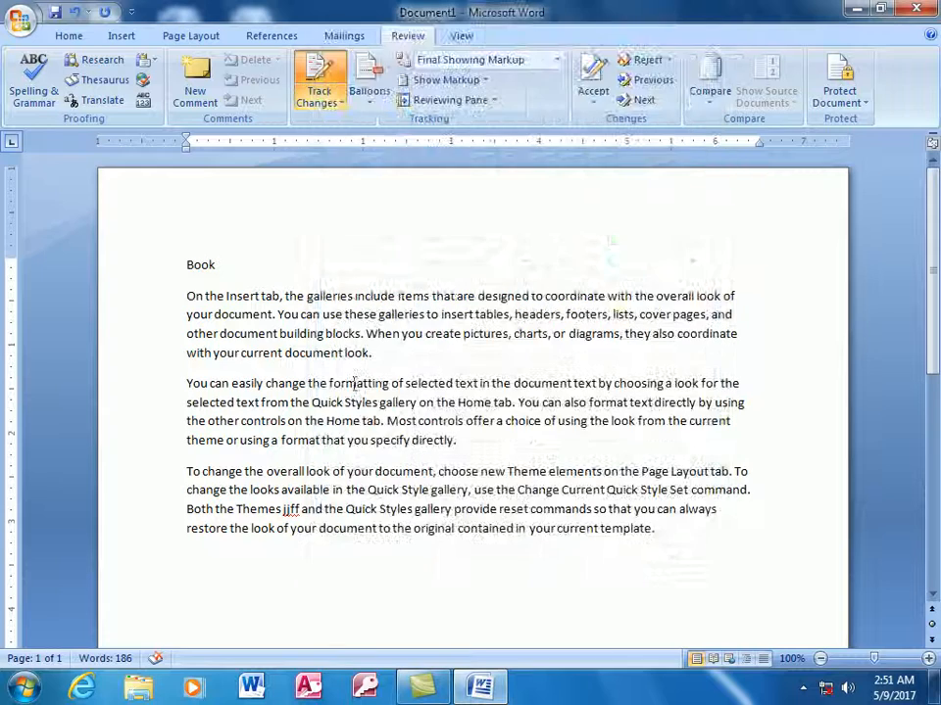
Insert text after Quick, break the paragraph, and delete 'Home tab. You can also format'.
{"action": "left_click", "coordinate": [343, 408]}
{"action": "type", "text": "hfkjghfdkgjhfkgjfdhgjhfkjghfdg"}
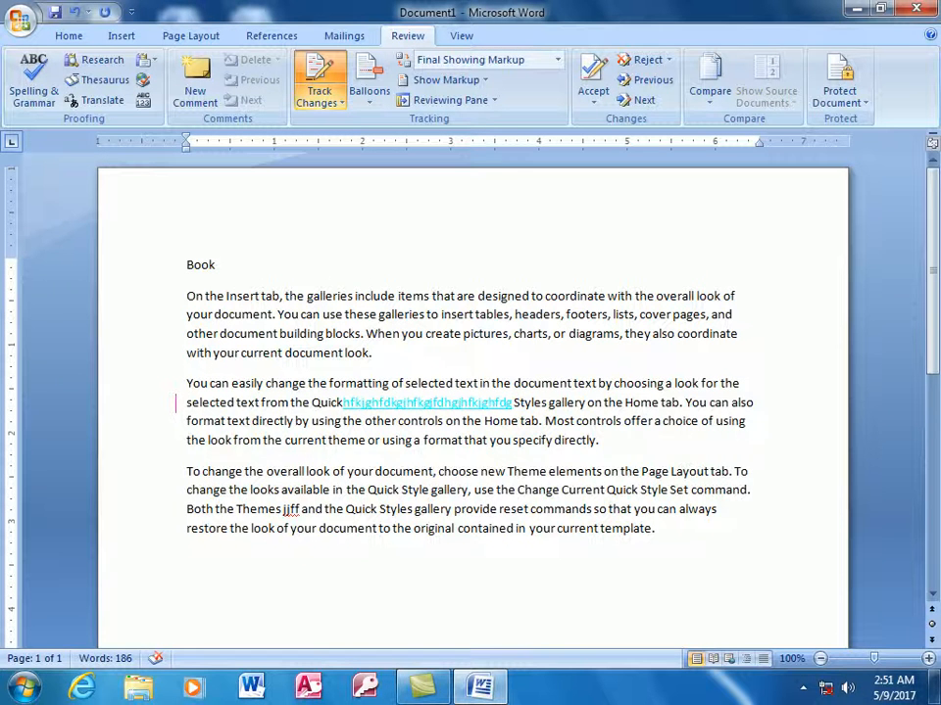
{"action": "key", "text": "Return"}
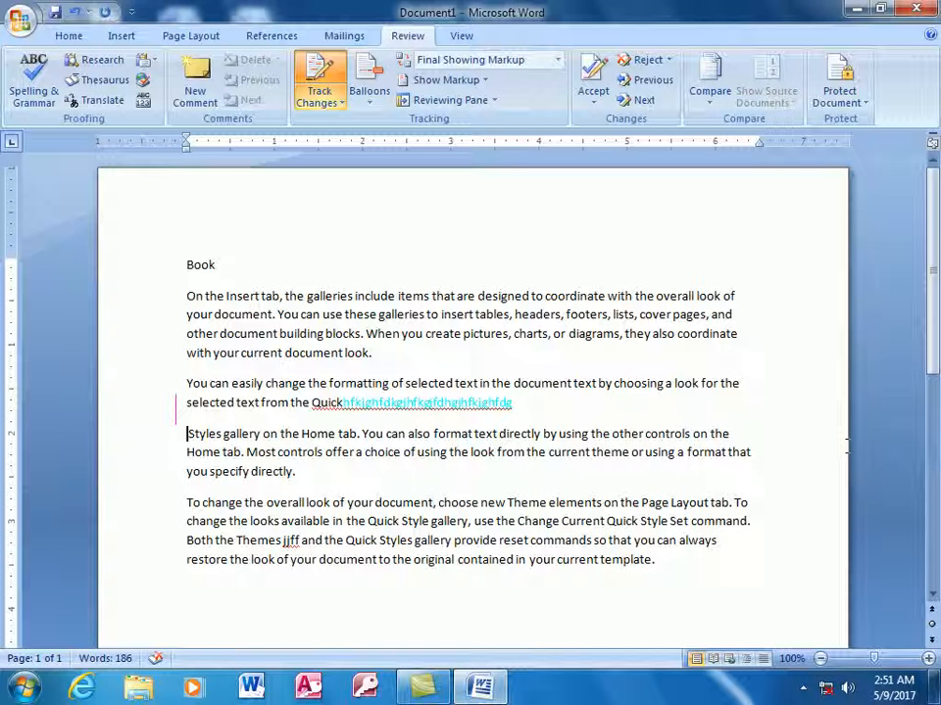
{"action": "left_click_drag", "start_coordinate": [474, 434], "coordinate": [307, 434]}
{"action": "key", "text": "Delete"}
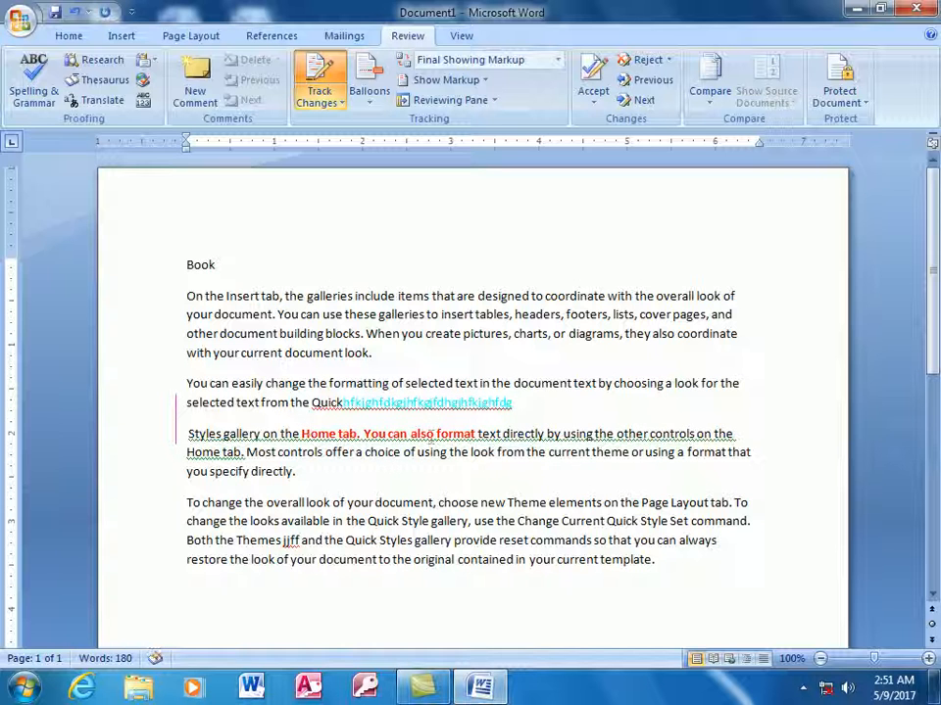
Add a comment of repeated d's on the word Quick.
{"action": "left_click", "coordinate": [399, 520]}
{"action": "left_click", "coordinate": [195, 88]}
{"action": "type", "text": "dddddddddddddddddddddddddddddddddddddddddddddddd"}
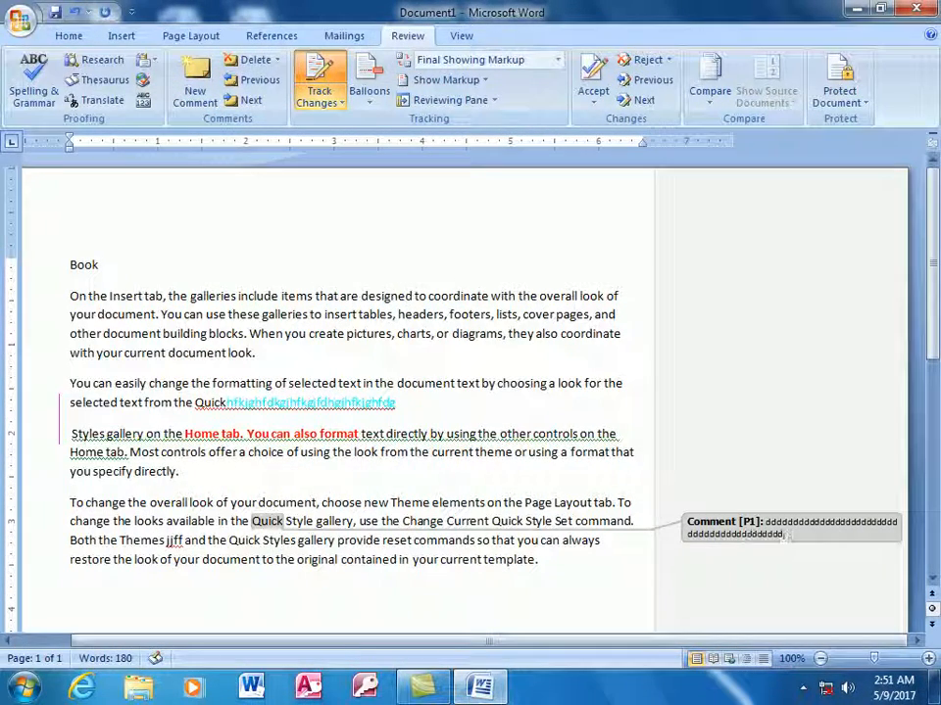
{"action": "left_click_drag", "start_coordinate": [71, 289], "coordinate": [579, 586]}
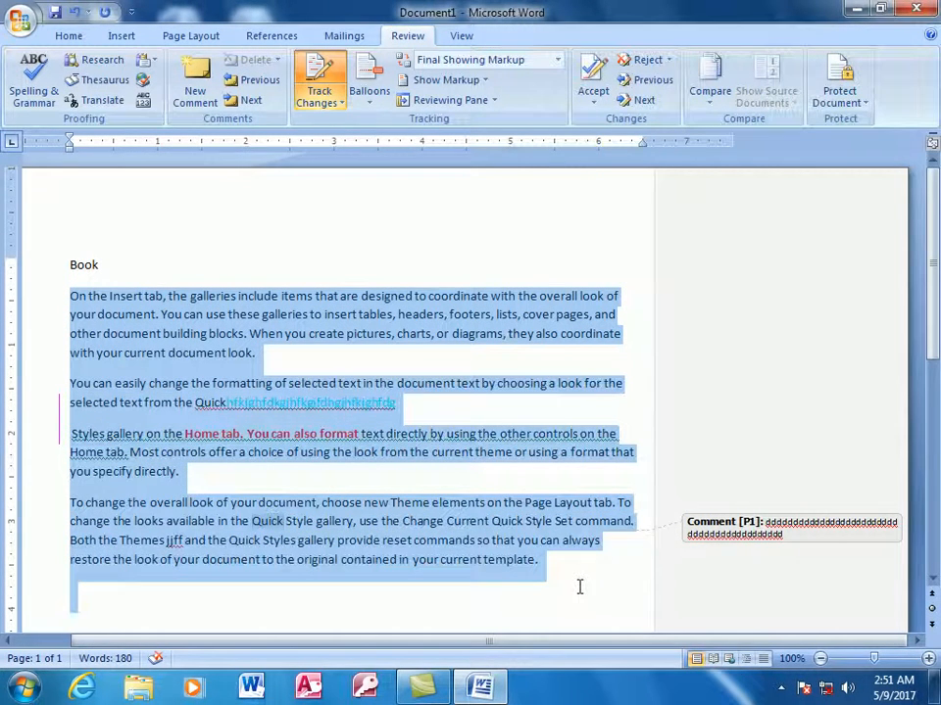
Apply All Borders to every selected paragraph from the Home tab's Borders menu.
{"action": "left_click", "coordinate": [69, 35]}
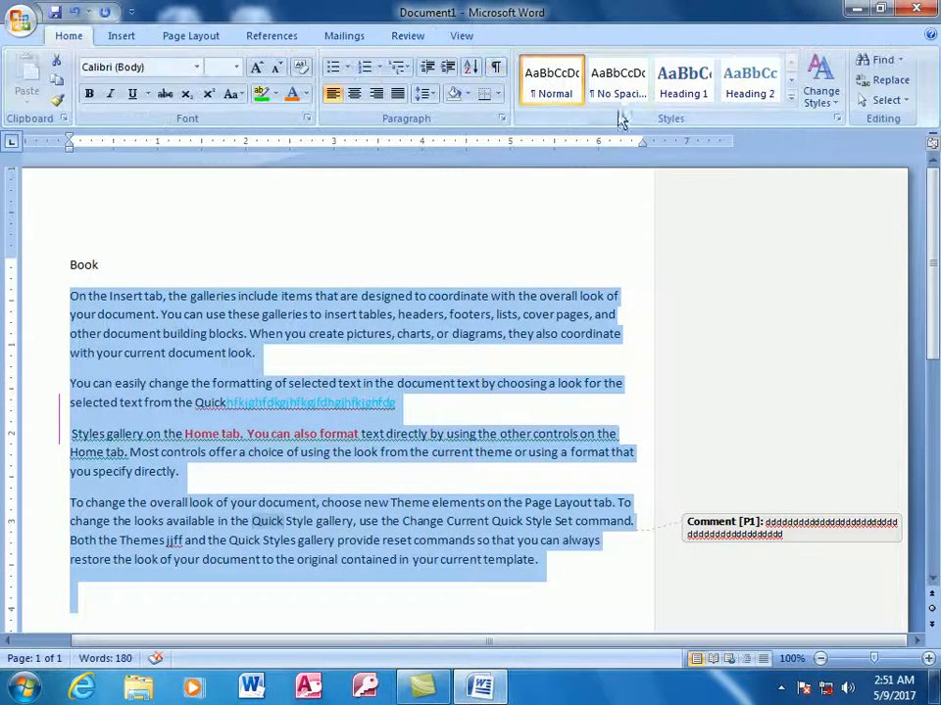
{"action": "left_click", "coordinate": [498, 97]}
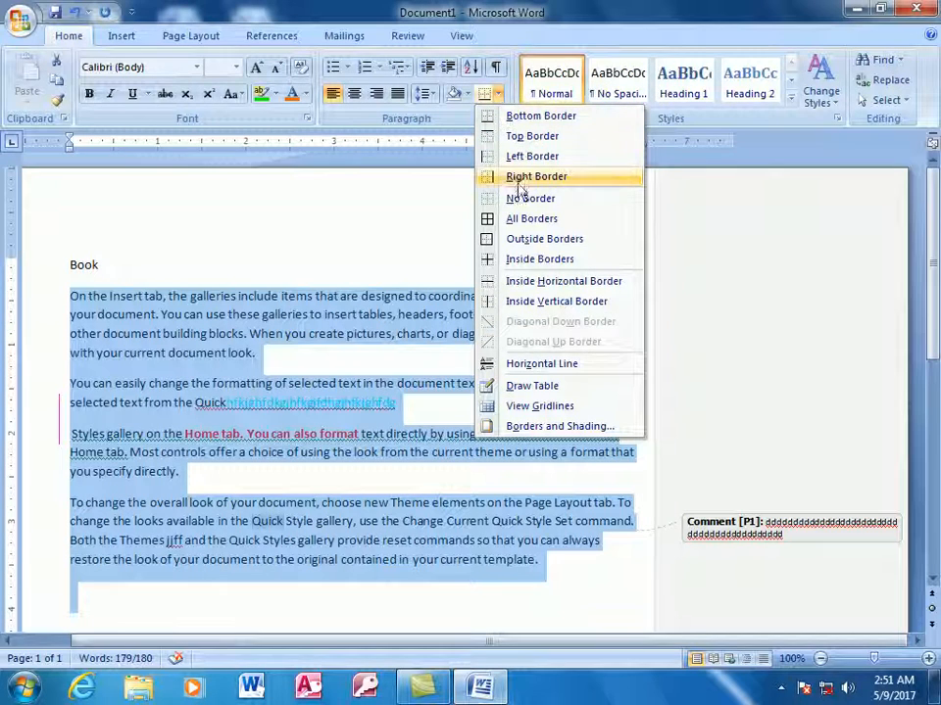
{"action": "left_click", "coordinate": [523, 220]}
{"action": "left_click", "coordinate": [470, 441]}
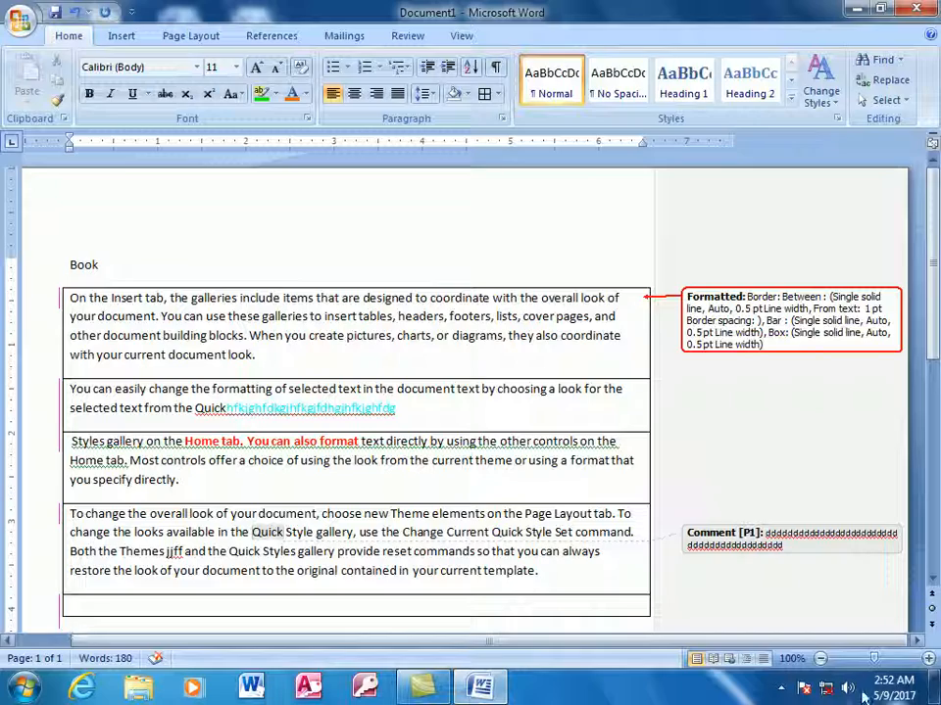
{"action": "left_click_drag", "start_coordinate": [874, 664], "coordinate": [920, 657]}
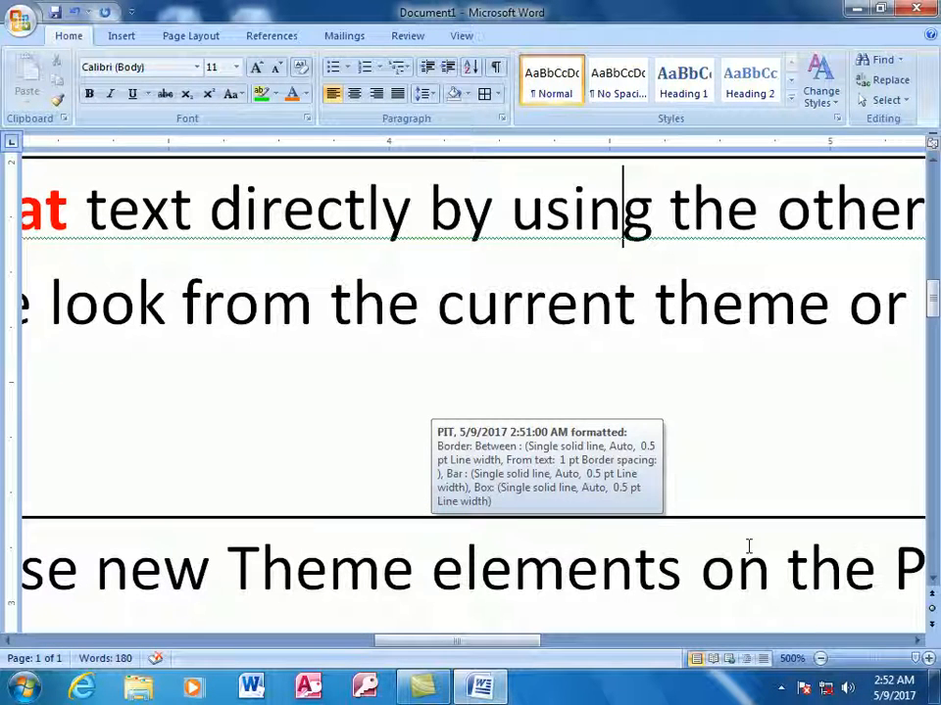
Zoom out, check the revision tip on the bordered third paragraph, and switch off Track Changes.
{"action": "left_click", "coordinate": [871, 663]}
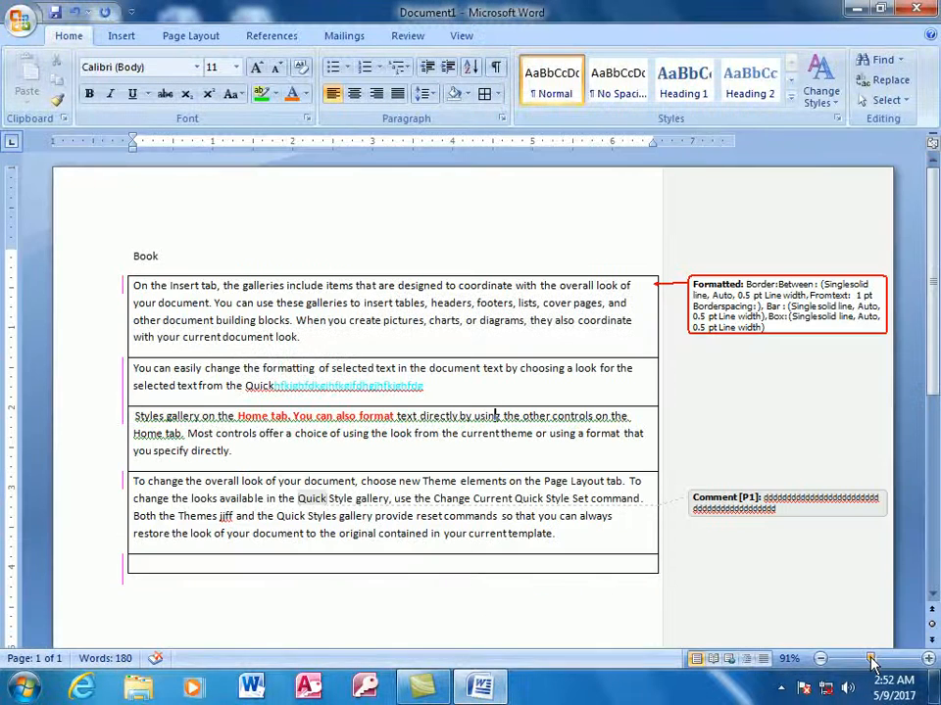
{"action": "left_click_drag", "start_coordinate": [871, 662], "coordinate": [860, 668]}
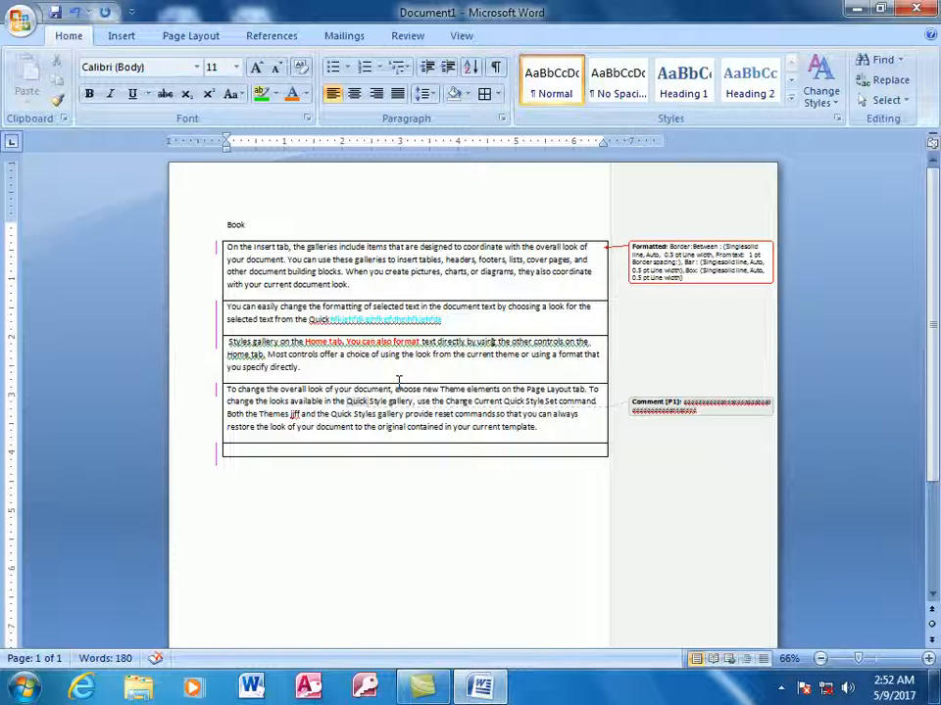
{"action": "left_click", "coordinate": [491, 342]}
{"action": "mouse_move", "coordinate": [458, 421]}
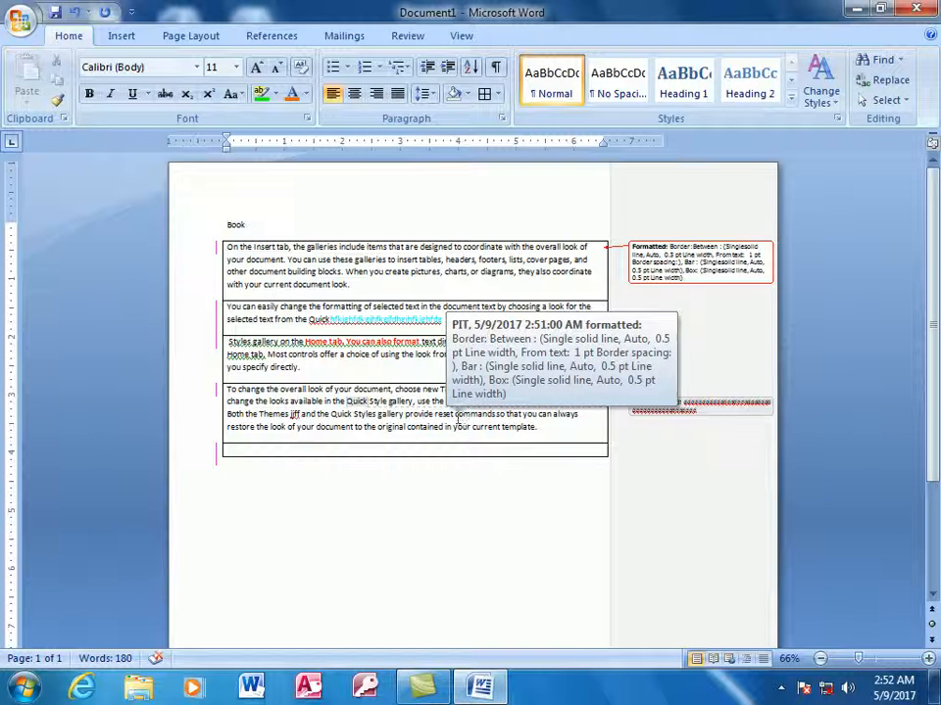
{"action": "mouse_move", "coordinate": [441, 360]}
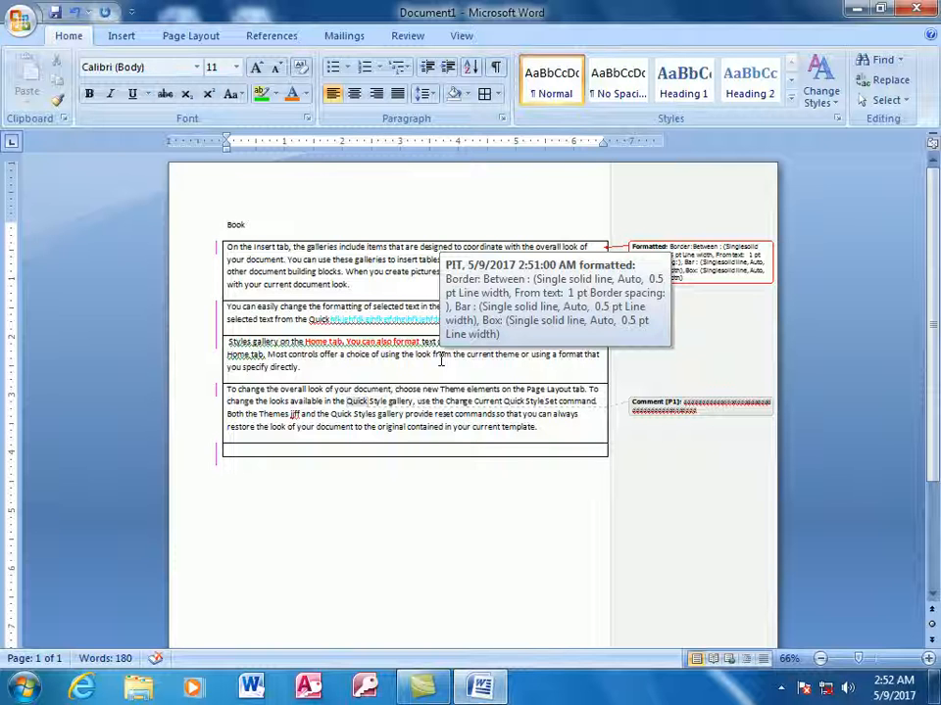
{"action": "left_click", "coordinate": [423, 37]}
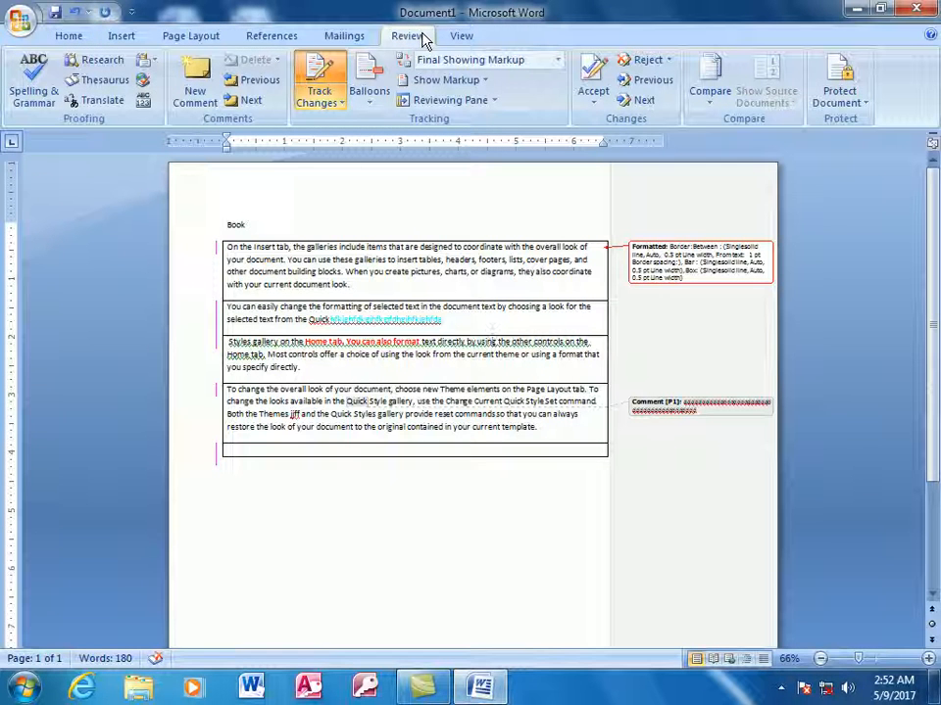
{"action": "left_click", "coordinate": [316, 81]}
Browse the Reviewing Pane, Balloons and Accept menus unchanged, then show the Reject options.
{"action": "left_click", "coordinate": [493, 102]}
{"action": "left_click", "coordinate": [367, 103]}
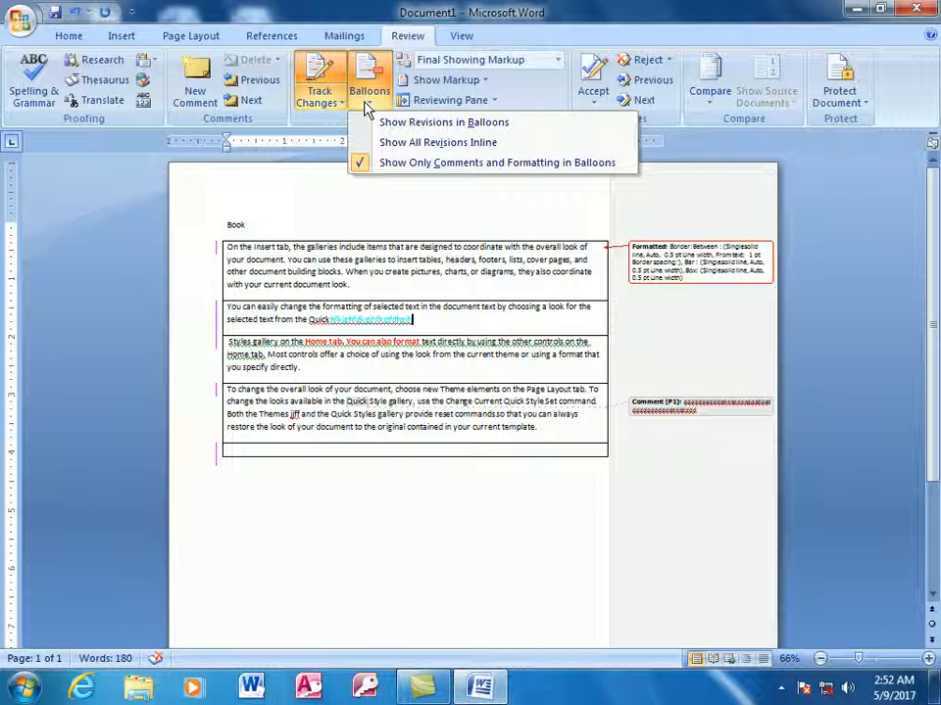
{"action": "left_click", "coordinate": [461, 214]}
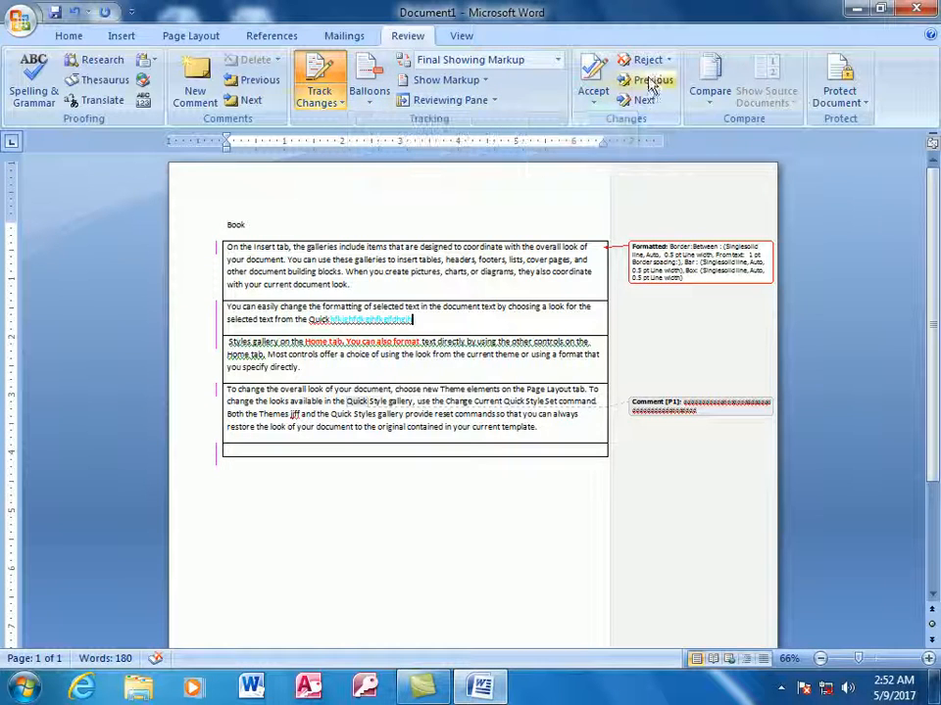
{"action": "left_click", "coordinate": [592, 110]}
{"action": "left_click", "coordinate": [523, 185]}
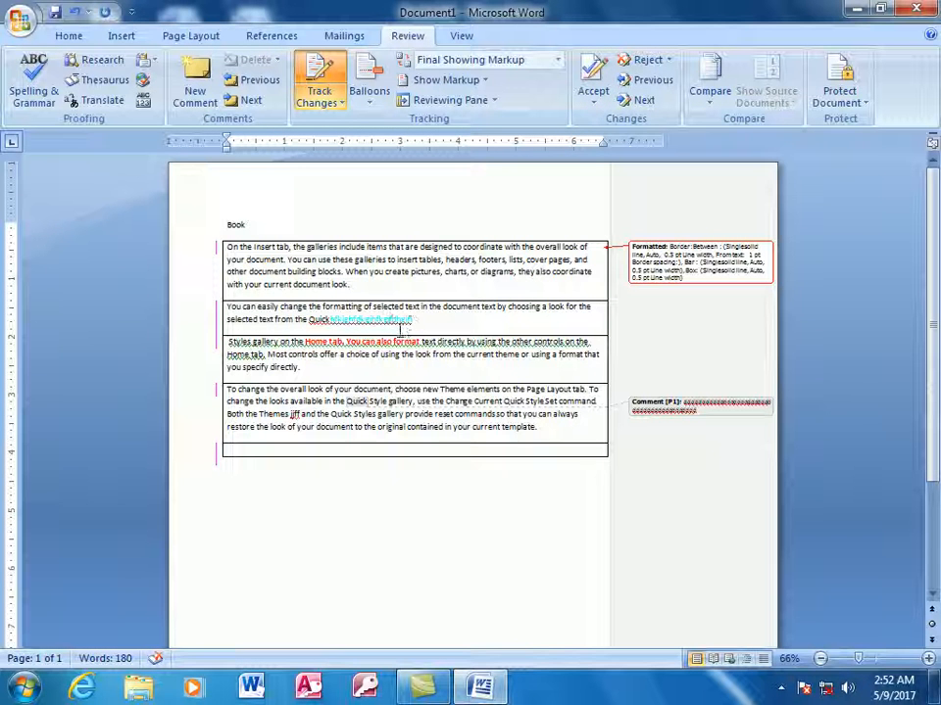
{"action": "left_click", "coordinate": [668, 60]}
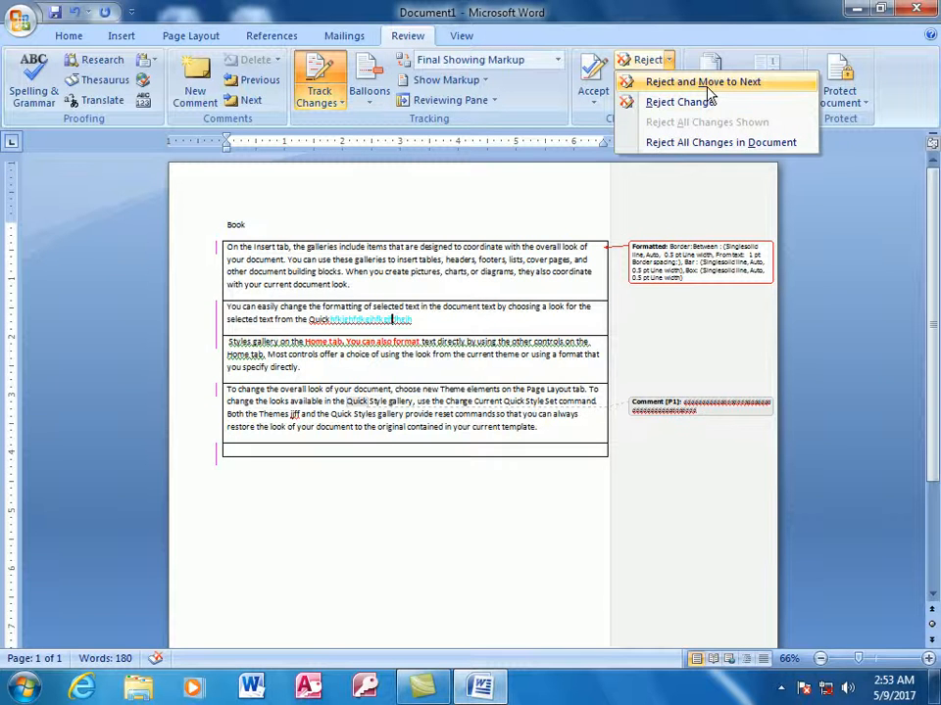
Reject the tracked insertion and paragraph break, accept the deletion, and reject all remaining changes.
{"action": "left_click", "coordinate": [709, 86]}
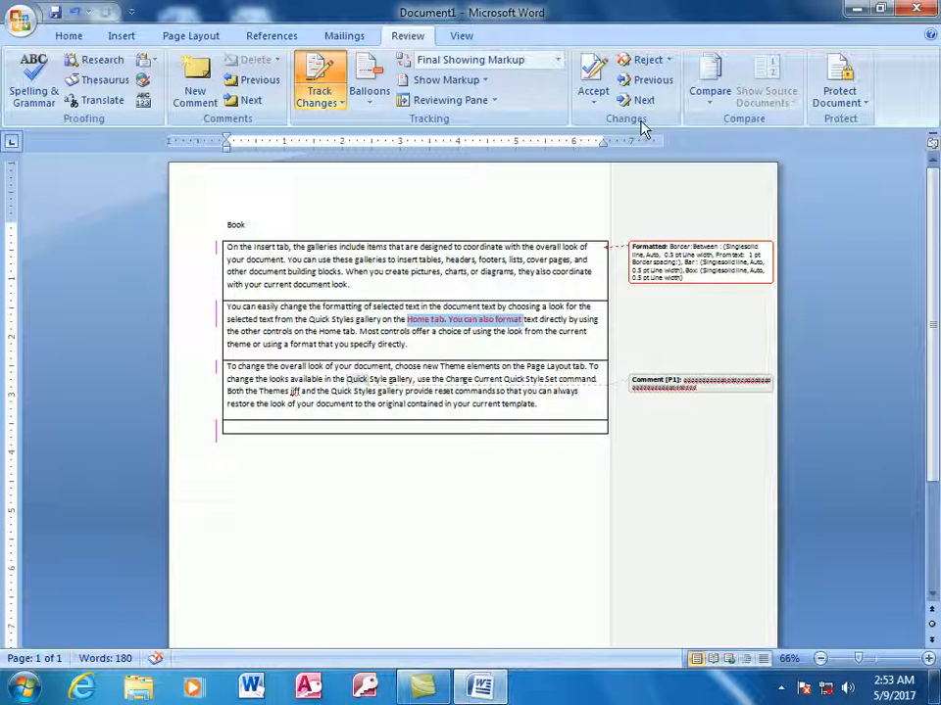
{"action": "left_click", "coordinate": [593, 106]}
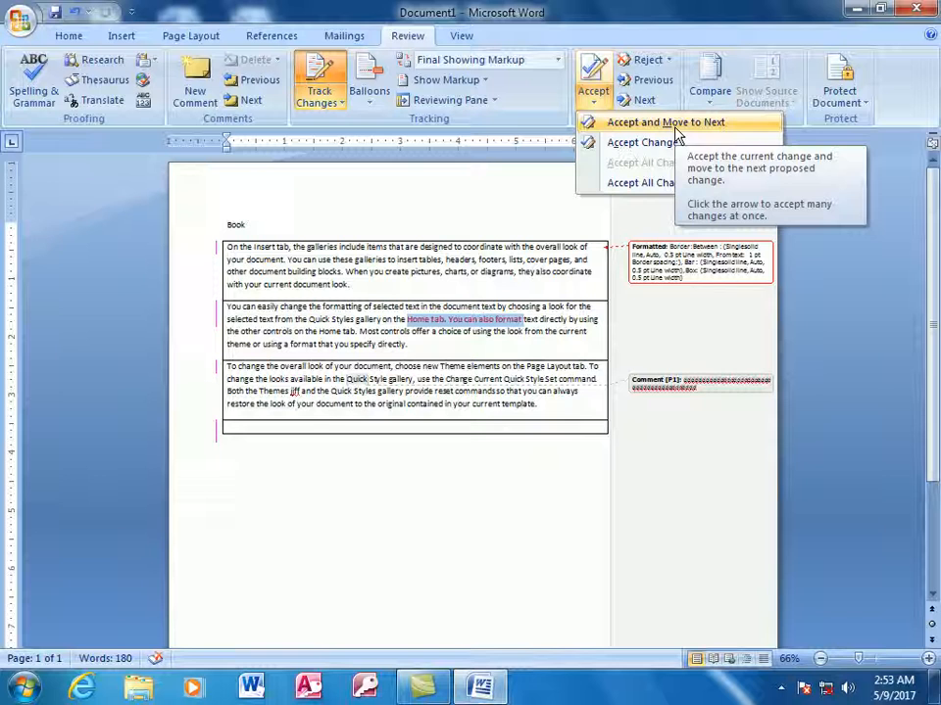
{"action": "left_click", "coordinate": [676, 128]}
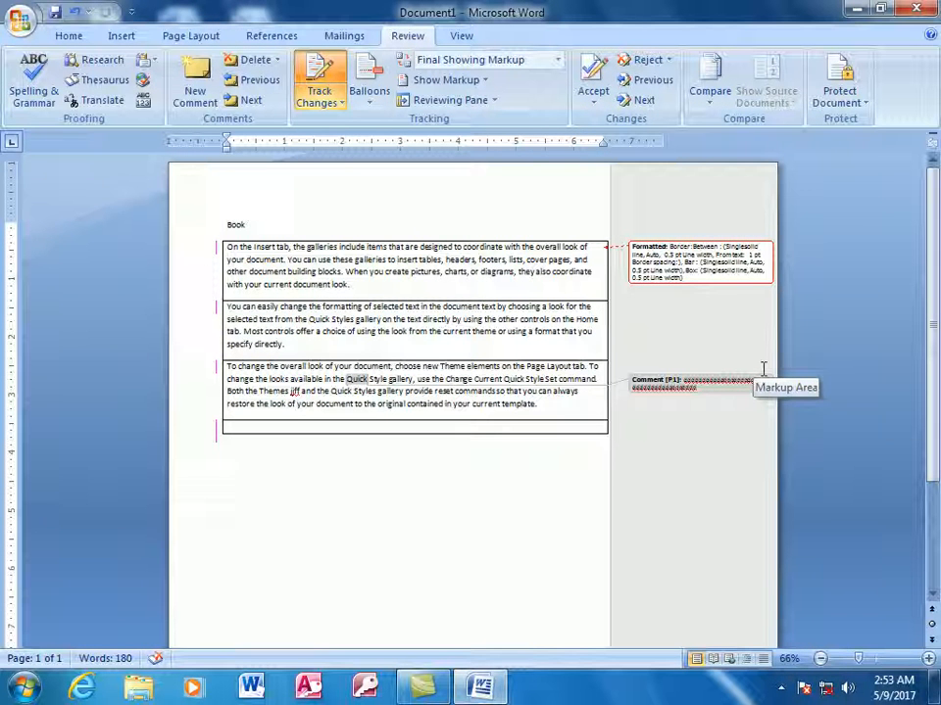
{"action": "left_click", "coordinate": [668, 62]}
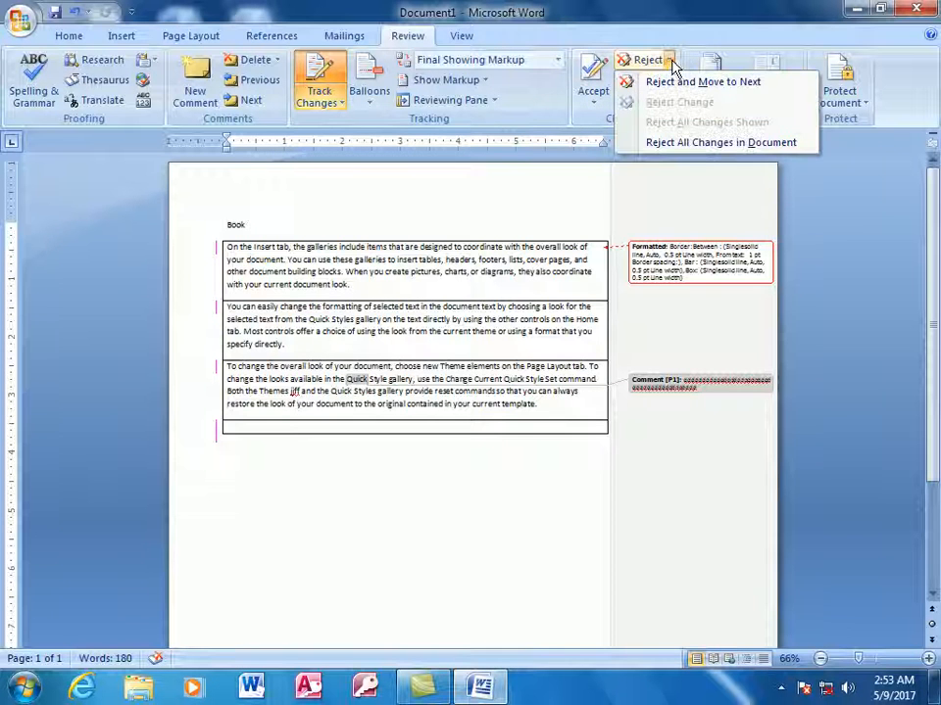
{"action": "left_click", "coordinate": [675, 145]}
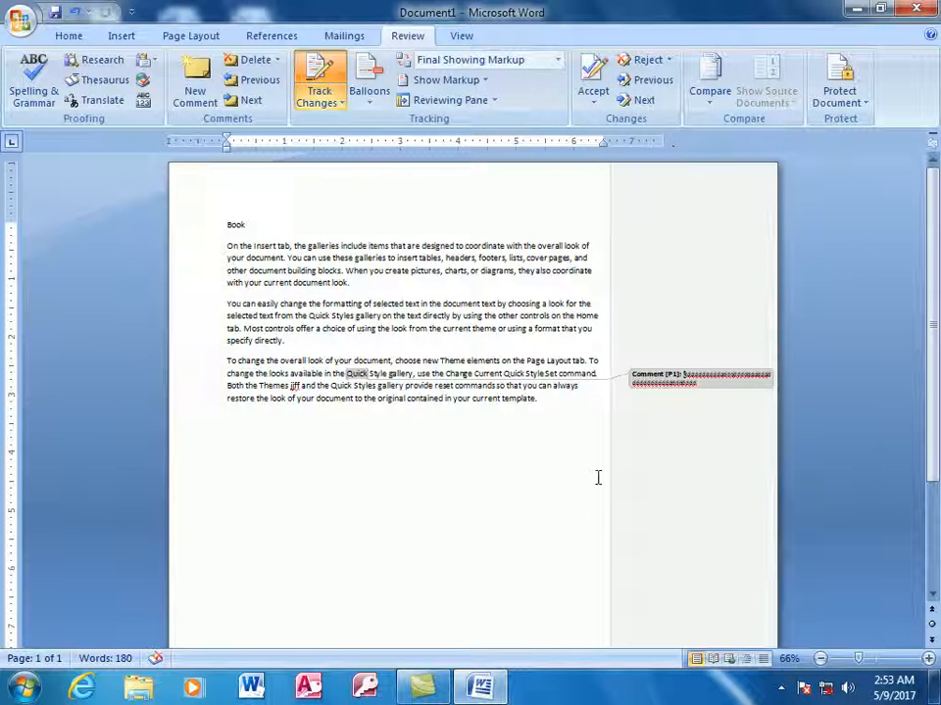
Reject the comment on 'Quick' and dismiss the message that nothing remains.
{"action": "left_click", "coordinate": [576, 455]}
{"action": "left_click", "coordinate": [383, 382]}
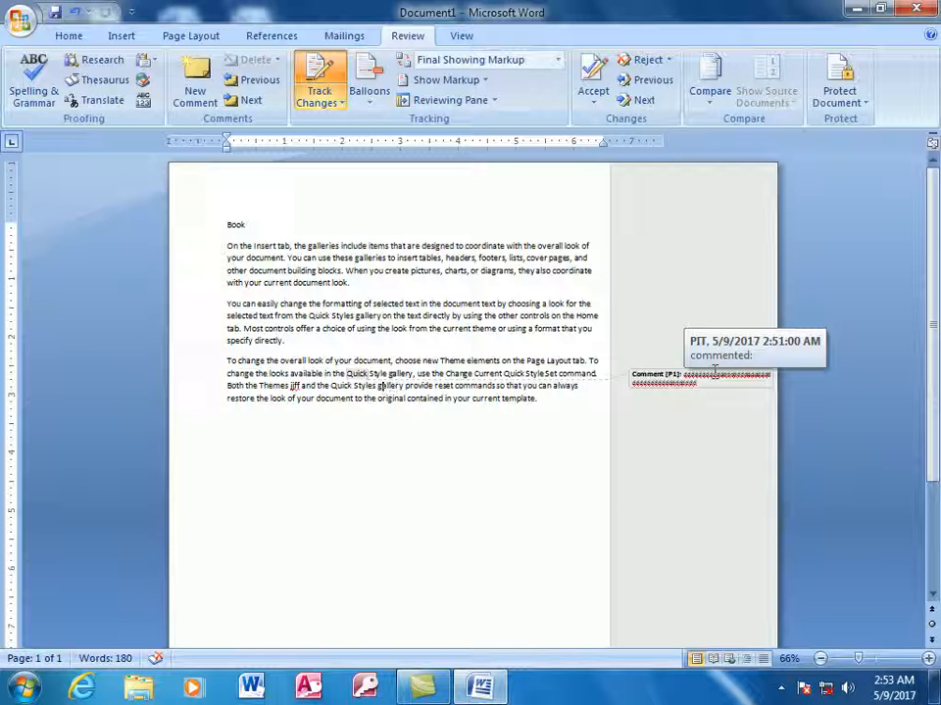
{"action": "left_click", "coordinate": [356, 374]}
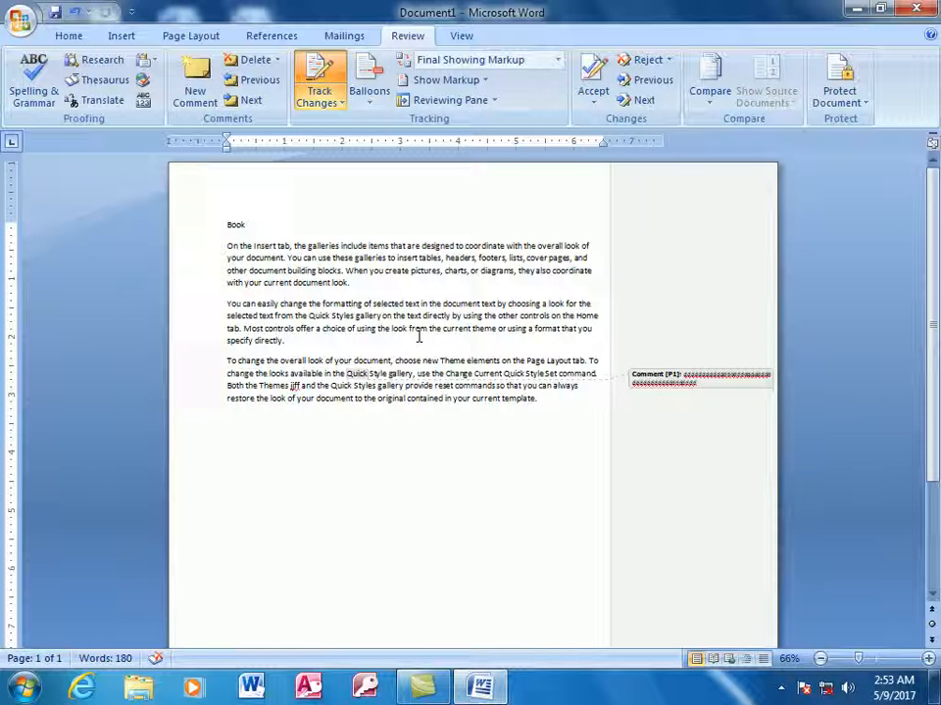
{"action": "left_click", "coordinate": [667, 60]}
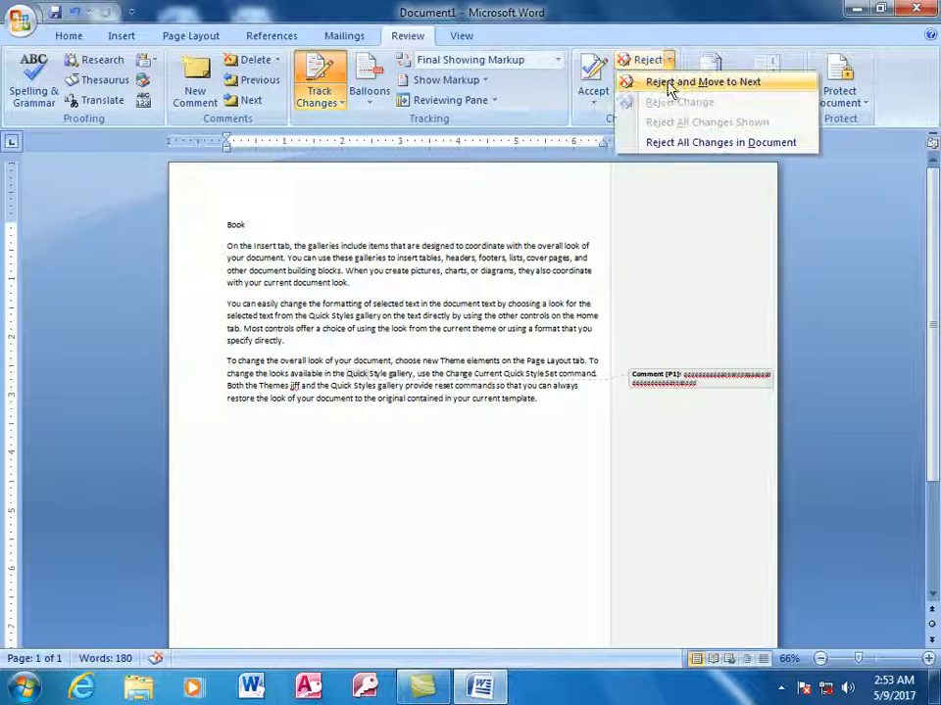
{"action": "left_click", "coordinate": [670, 85]}
{"action": "left_click", "coordinate": [468, 388]}
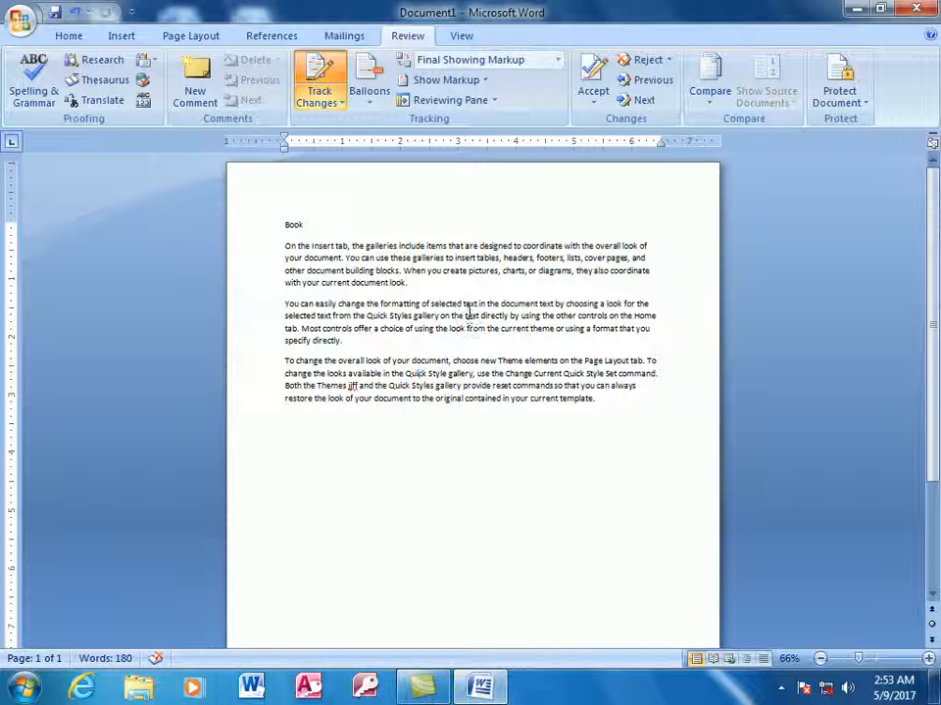
Turn Track Changes off, then back on with Ctrl+Shift+E.
{"action": "left_click", "coordinate": [453, 347]}
{"action": "left_click", "coordinate": [341, 102]}
{"action": "left_click", "coordinate": [324, 121]}
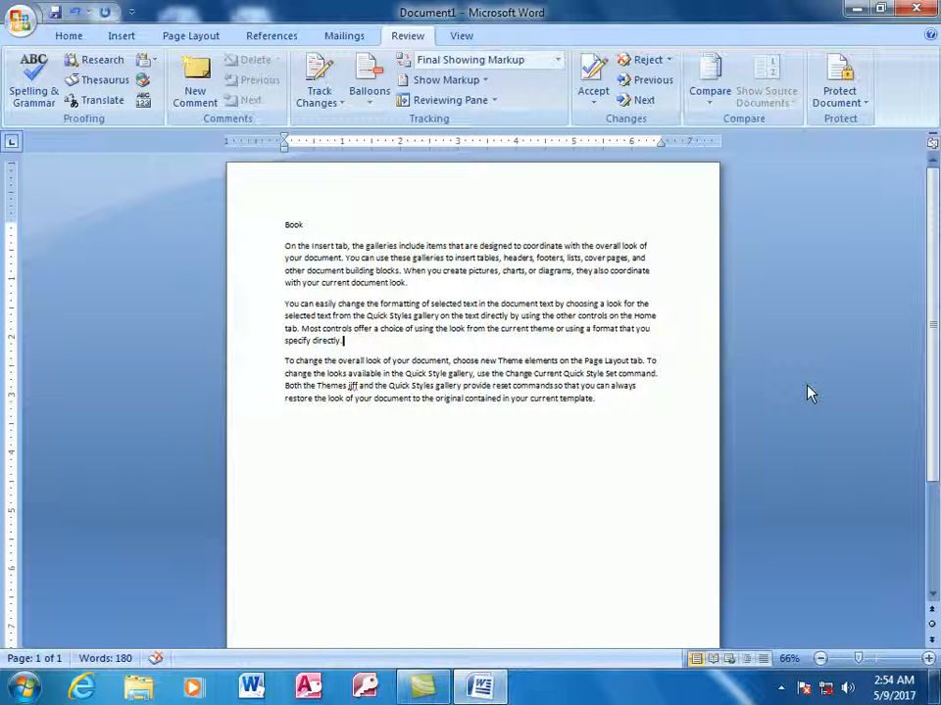
{"action": "key", "text": "ctrl+shift+e"}
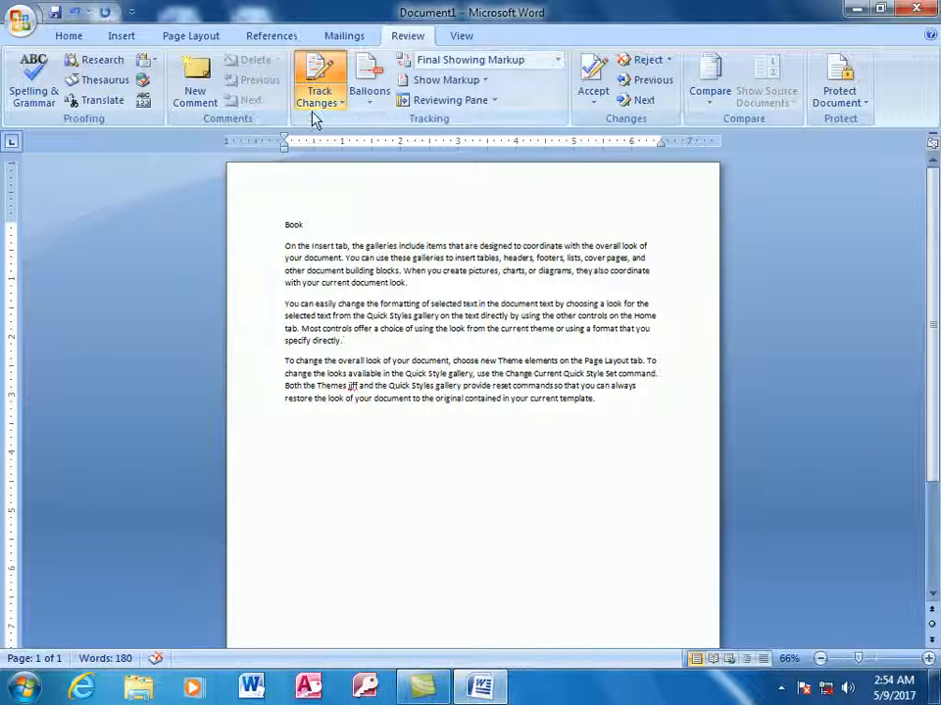
Type tracked letter insertions into several words, including over 'galleries'.
{"action": "left_click", "coordinate": [455, 320]}
{"action": "type", "text": "sdfsdfsdf"}
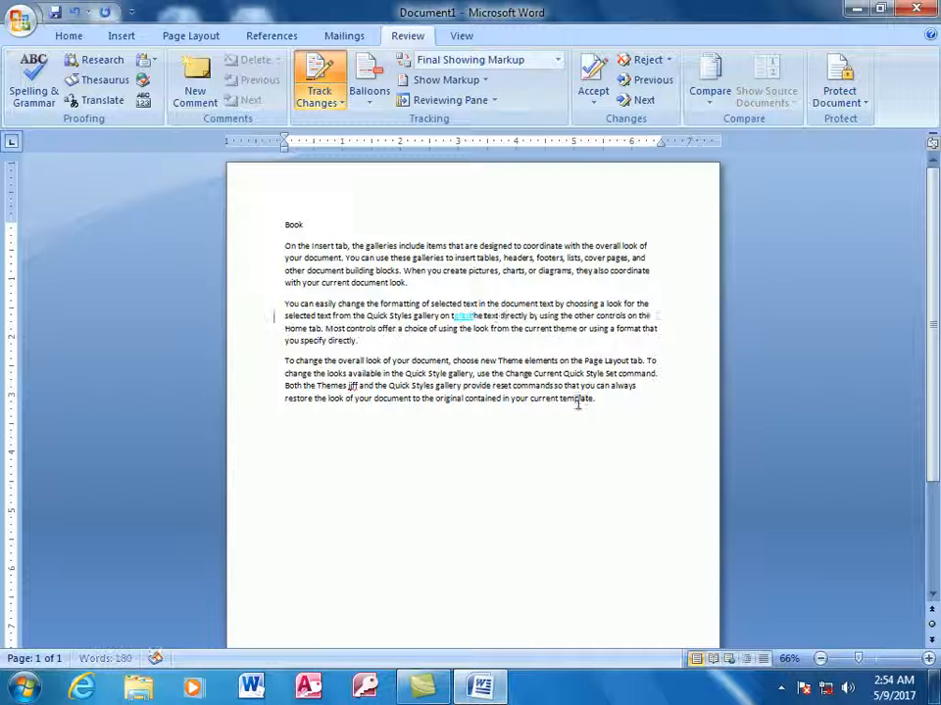
{"action": "left_click", "coordinate": [470, 376]}
{"action": "type", "text": "dfsdfsdfs"}
{"action": "left_click", "coordinate": [362, 341]}
{"action": "type", "text": "dfsfd"}
{"action": "left_click", "coordinate": [357, 271]}
{"action": "type", "text": "fd"}
{"action": "double_click", "coordinate": [388, 247]}
{"action": "type", "text": "sdfsdfds"}
{"action": "left_click", "coordinate": [455, 247]}
{"action": "type", "text": "sdfs"}
Add tracked edits in paragraph three and backspace-delete text near 'document' as tracked deletions.
{"action": "left_click", "coordinate": [578, 341]}
{"action": "type", "text": "s"}
{"action": "left_click_drag", "start_coordinate": [575, 363], "coordinate": [550, 374]}
{"action": "type", "text": "fsdfs"}
{"action": "left_click", "coordinate": [487, 398]}
{"action": "key", "text": "BackSpace"}
{"action": "key", "text": "BackSpace"}
{"action": "key", "text": "BackSpace"}
{"action": "key", "text": "BackSpace"}
{"action": "key", "text": "BackSpace"}
{"action": "key", "text": "BackSpace"}
{"action": "key", "text": "BackSpace"}
{"action": "key", "text": "BackSpace"}
{"action": "key", "text": "BackSpace"}
{"action": "key", "text": "BackSpace"}
{"action": "key", "text": "BackSpace"}
{"action": "key", "text": "BackSpace"}
{"action": "key", "text": "BackSpace"}
{"action": "key", "text": "BackSpace"}
{"action": "key", "text": "BackSpace"}
{"action": "key", "text": "BackSpace"}
{"action": "key", "text": "BackSpace"}
{"action": "key", "text": "BackSpace"}
{"action": "key", "text": "BackSpace"}
{"action": "key", "text": "BackSpace"}
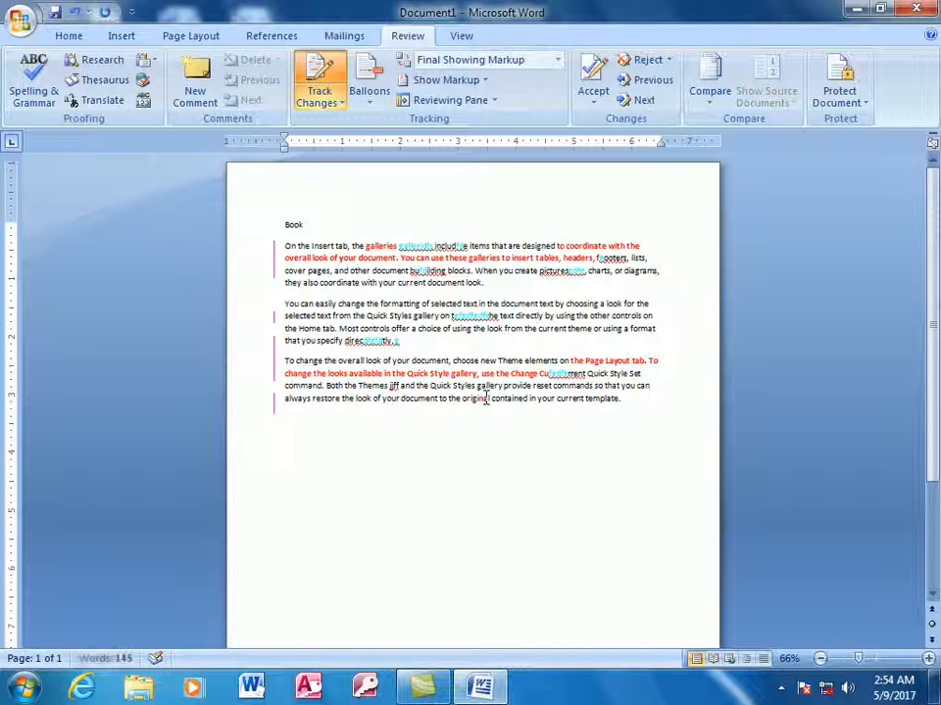
{"action": "key", "text": "BackSpace"}
{"action": "key", "text": "BackSpace"}
{"action": "key", "text": "BackSpace"}
{"action": "left_click", "coordinate": [485, 378]}
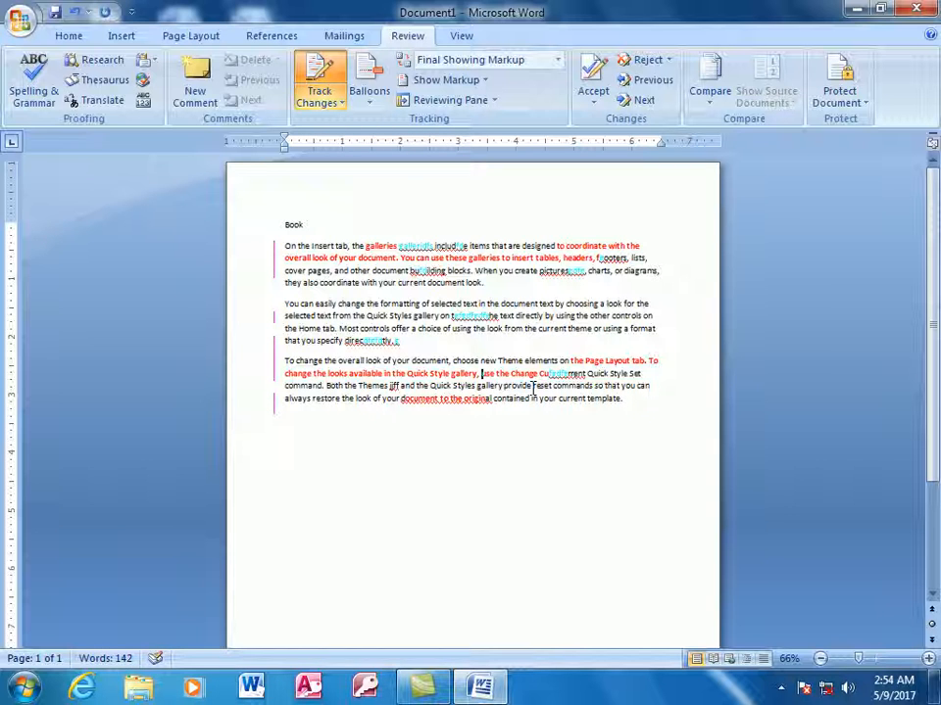
Switch the Display for Review mode to Final and zoom the page to 87%.
{"action": "left_click", "coordinate": [557, 61]}
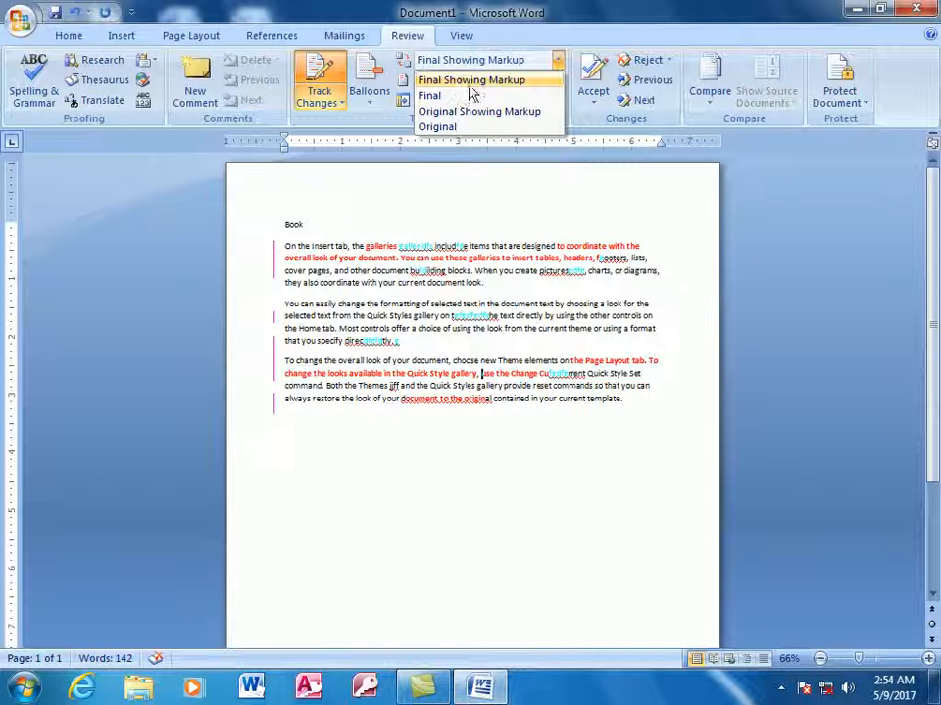
{"action": "left_click", "coordinate": [471, 84]}
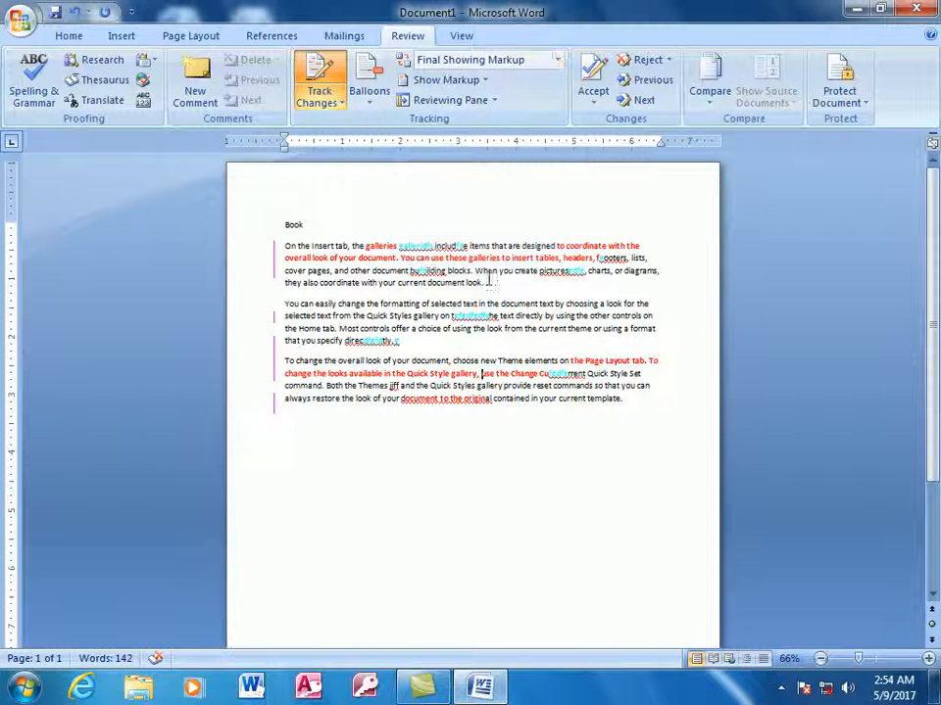
{"action": "left_click", "coordinate": [559, 60]}
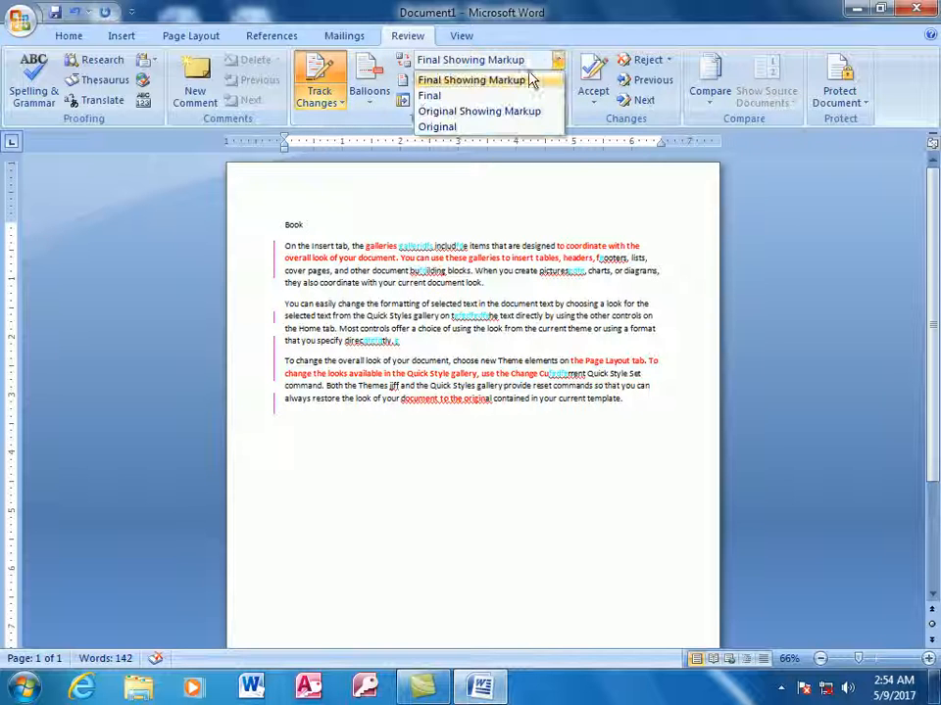
{"action": "left_click", "coordinate": [428, 95]}
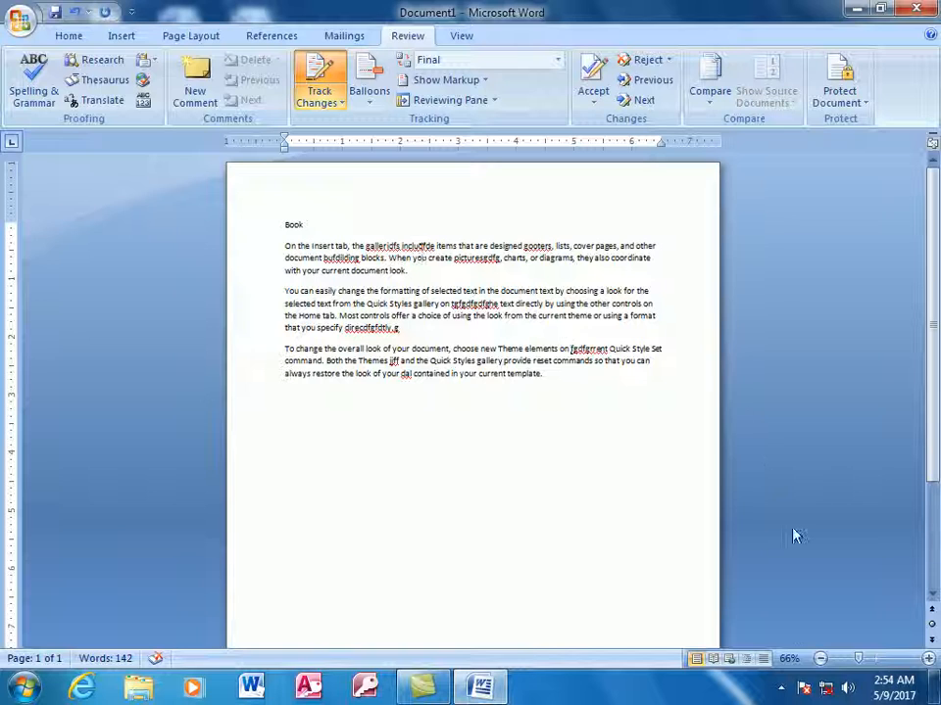
{"action": "left_click", "coordinate": [878, 662]}
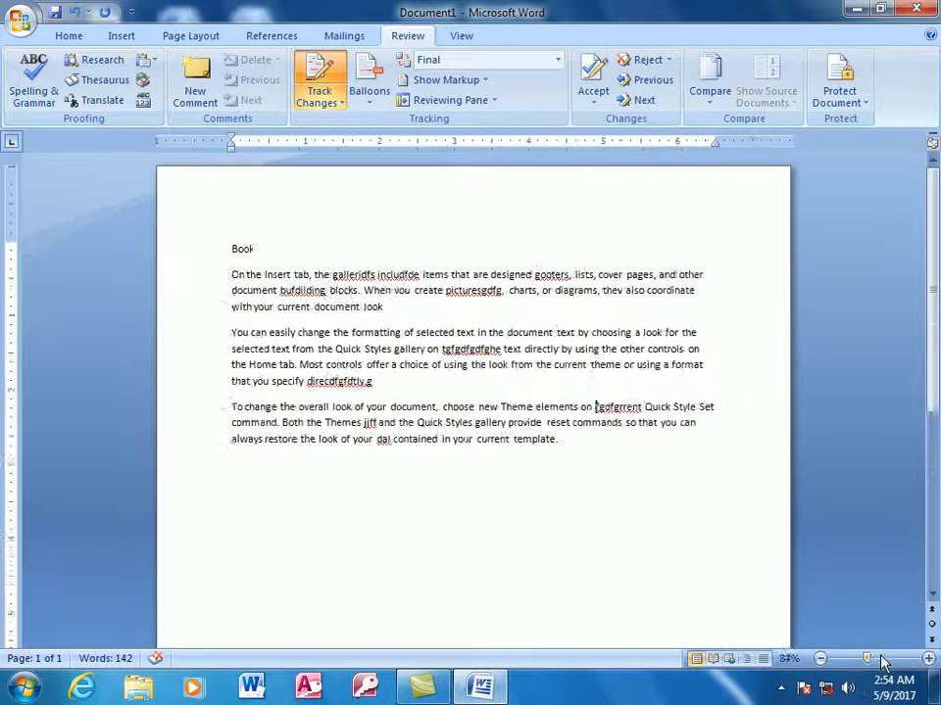
Magnify the text, preview Original Showing Markup and then Original, and zoom back to 100%.
{"action": "left_click_drag", "start_coordinate": [869, 663], "coordinate": [897, 663]}
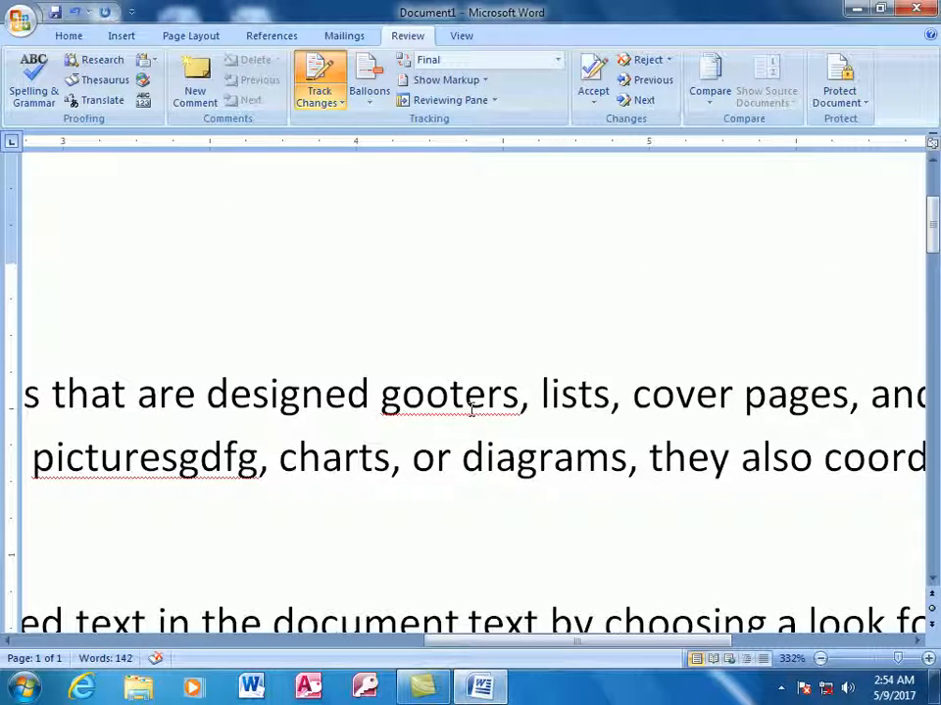
{"action": "scroll", "coordinate": [471, 412], "scroll_direction": "down", "scroll_amount": 3}
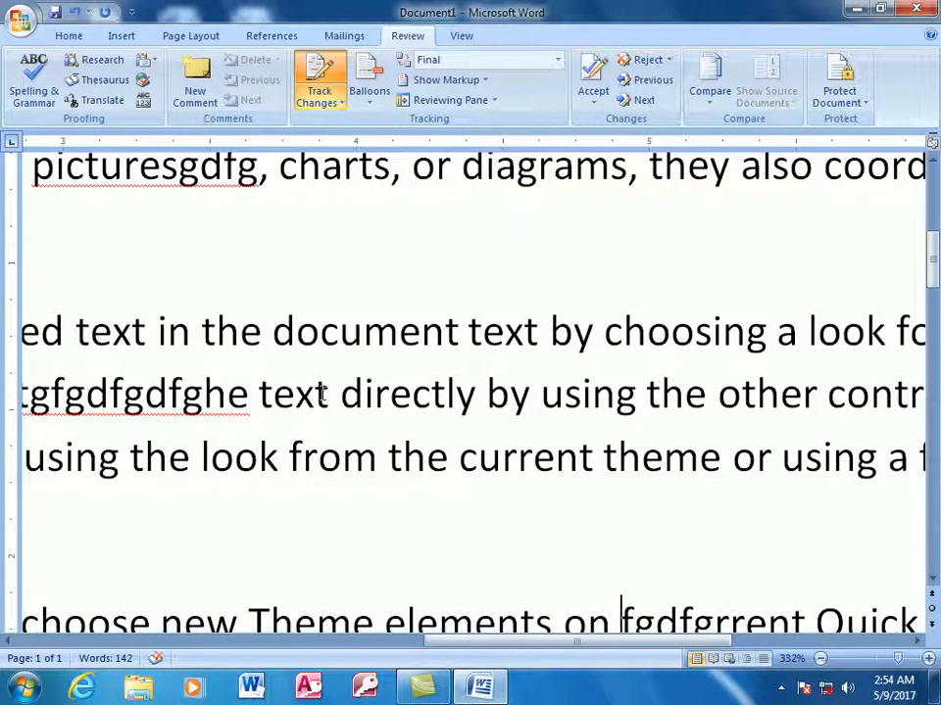
{"action": "left_click_drag", "start_coordinate": [568, 643], "coordinate": [438, 649]}
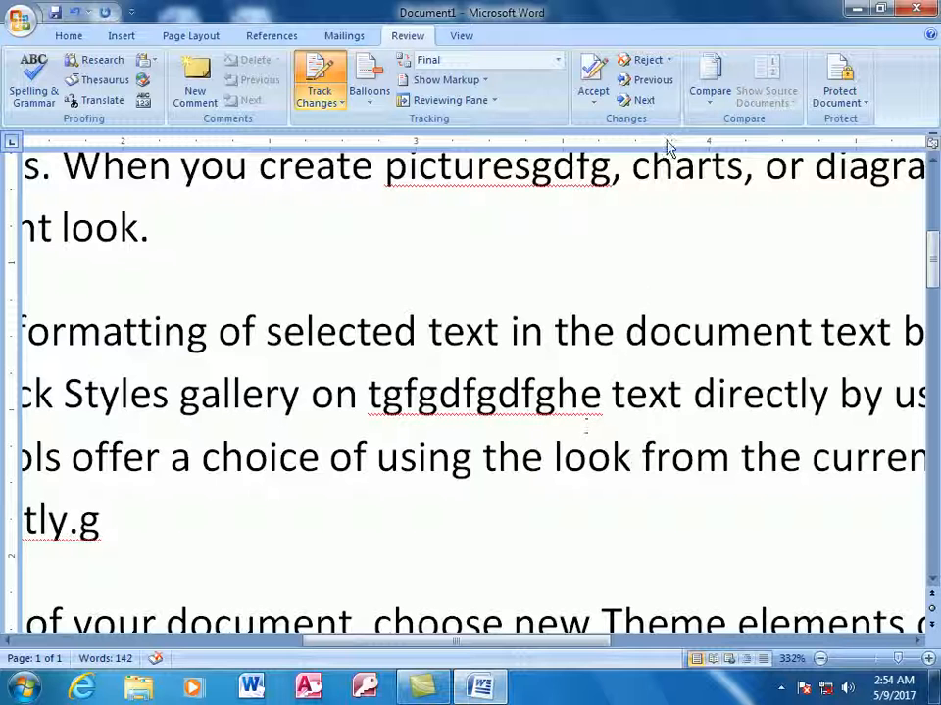
{"action": "left_click", "coordinate": [558, 59]}
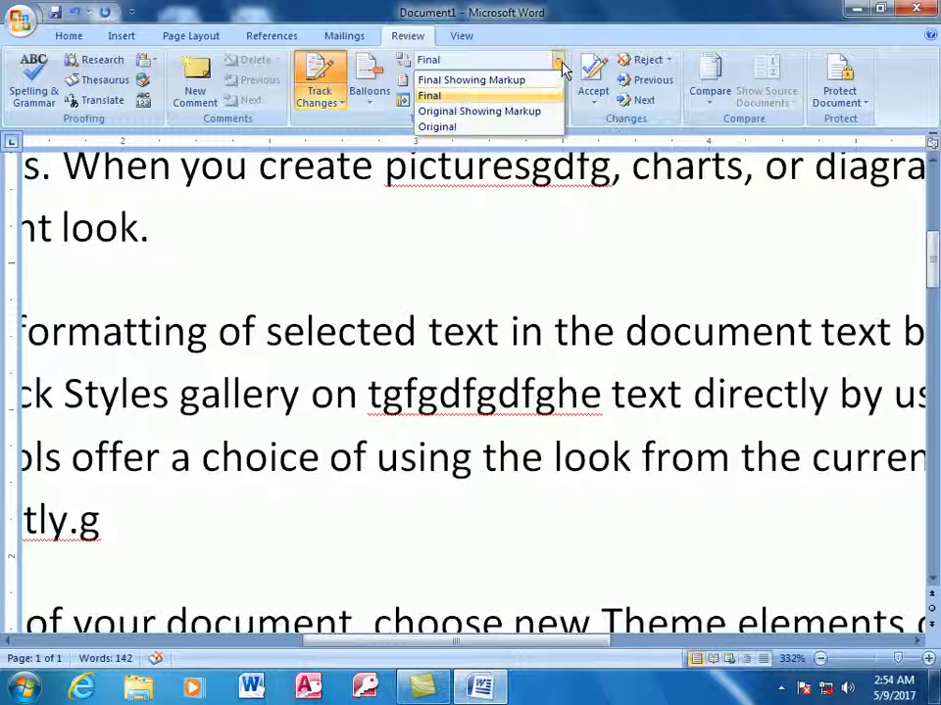
{"action": "left_click", "coordinate": [501, 113]}
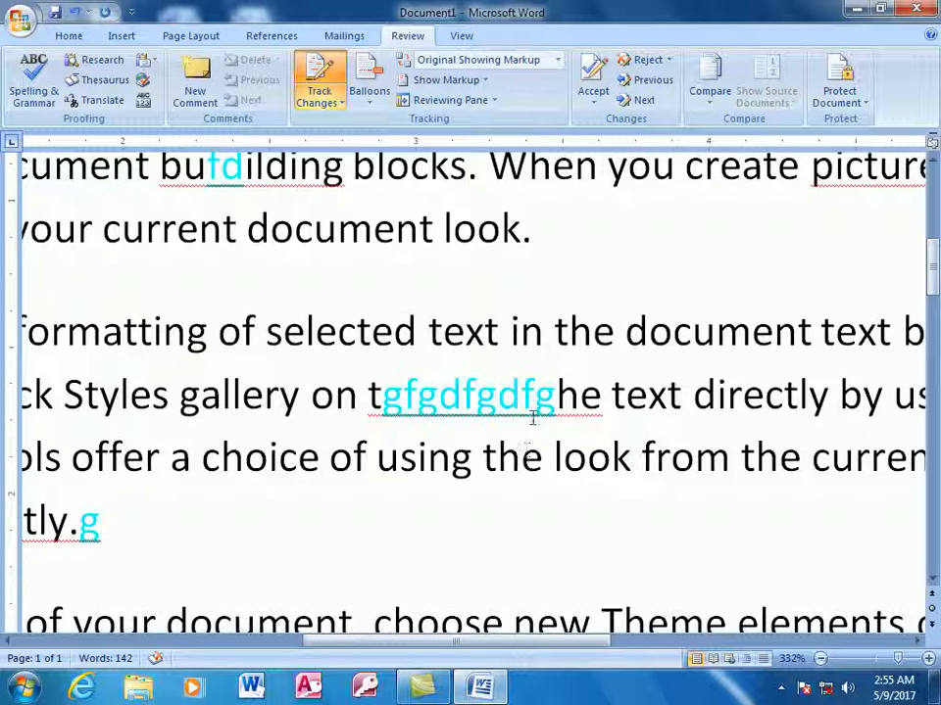
{"action": "left_click", "coordinate": [555, 59]}
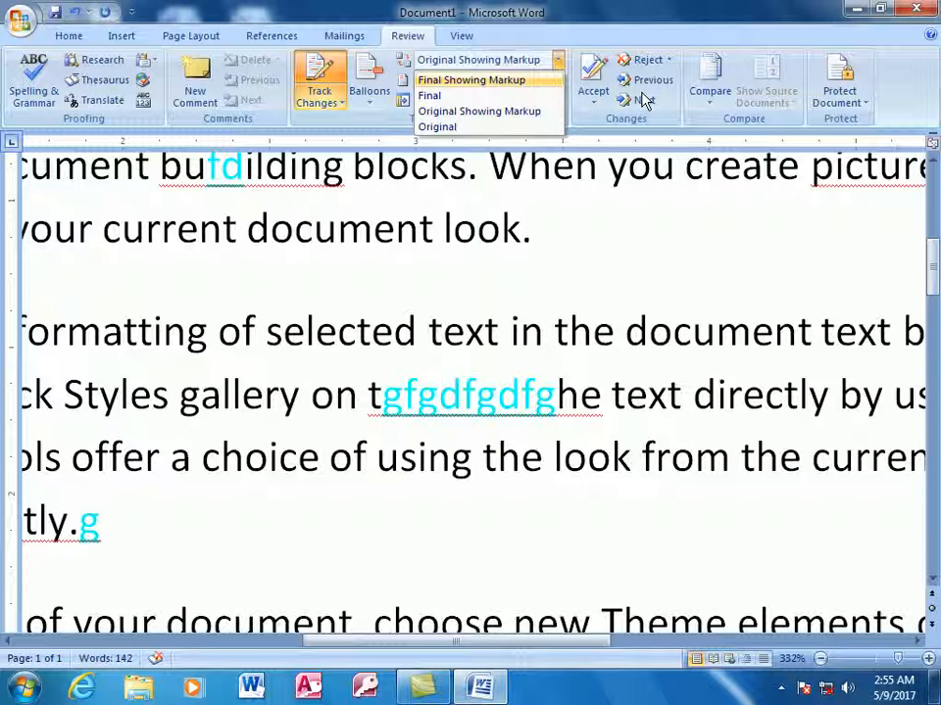
{"action": "left_click", "coordinate": [480, 128]}
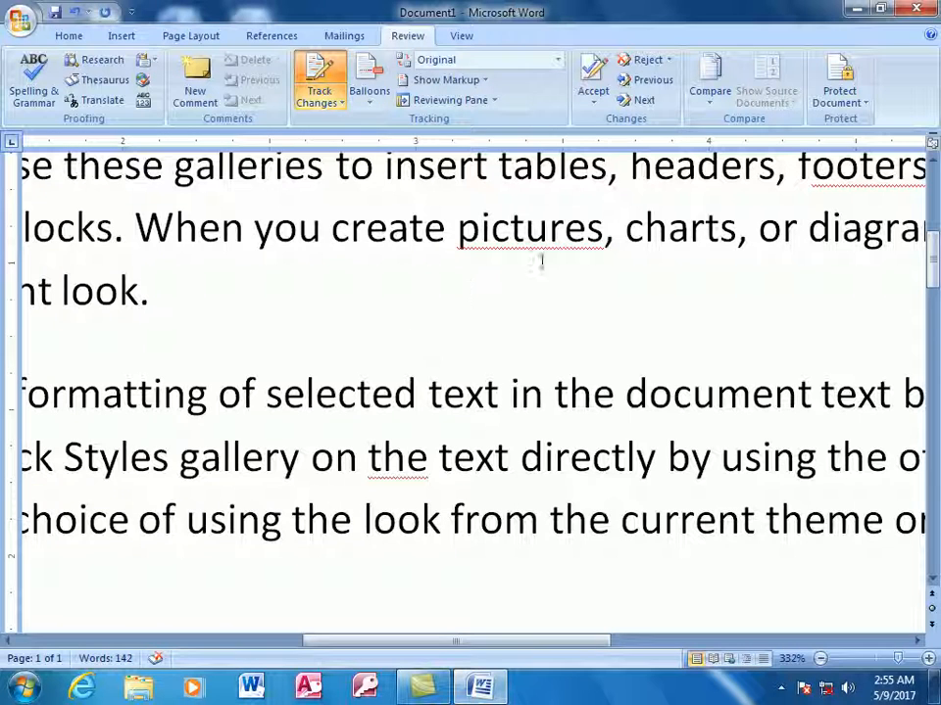
{"action": "left_click_drag", "start_coordinate": [897, 658], "coordinate": [873, 659]}
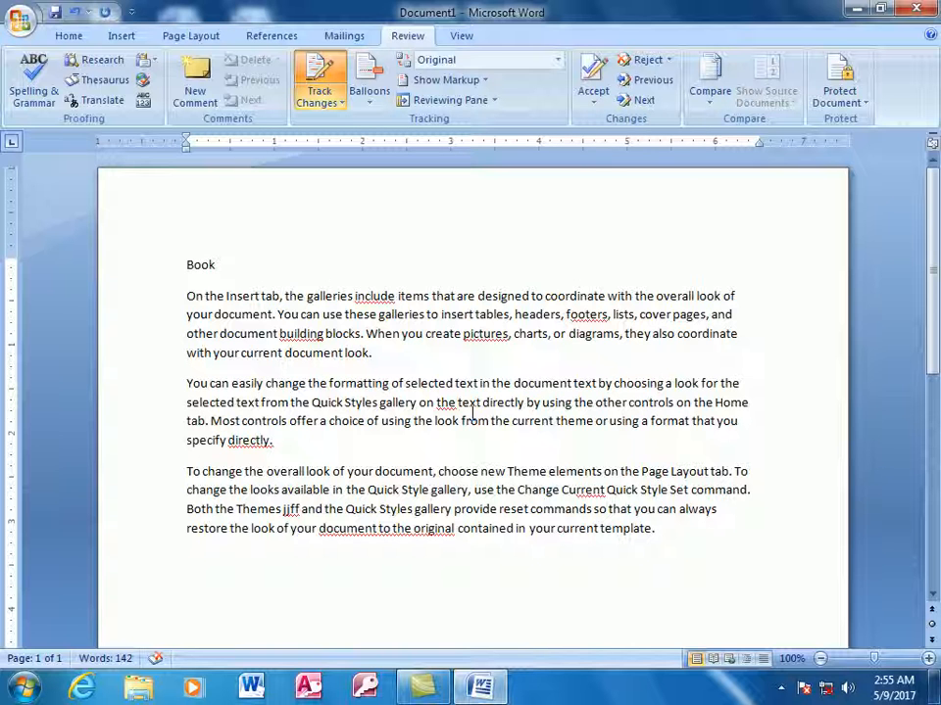
Cycle through Final Showing Markup, Final, Original Showing Markup, ending on the Original view.
{"action": "left_click", "coordinate": [557, 60]}
{"action": "left_click", "coordinate": [509, 80]}
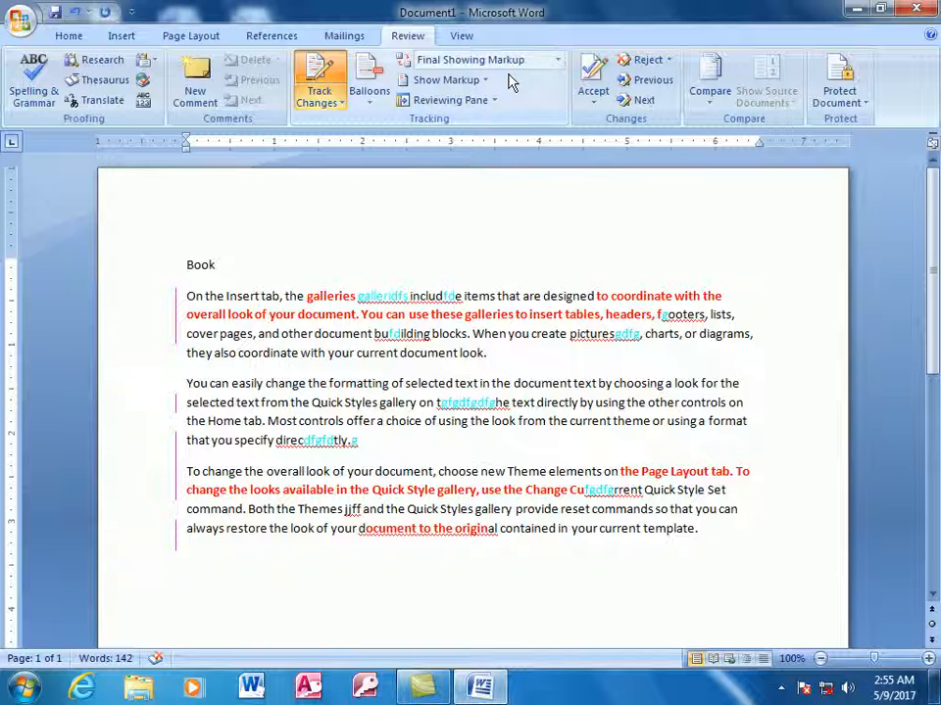
{"action": "left_click", "coordinate": [557, 59]}
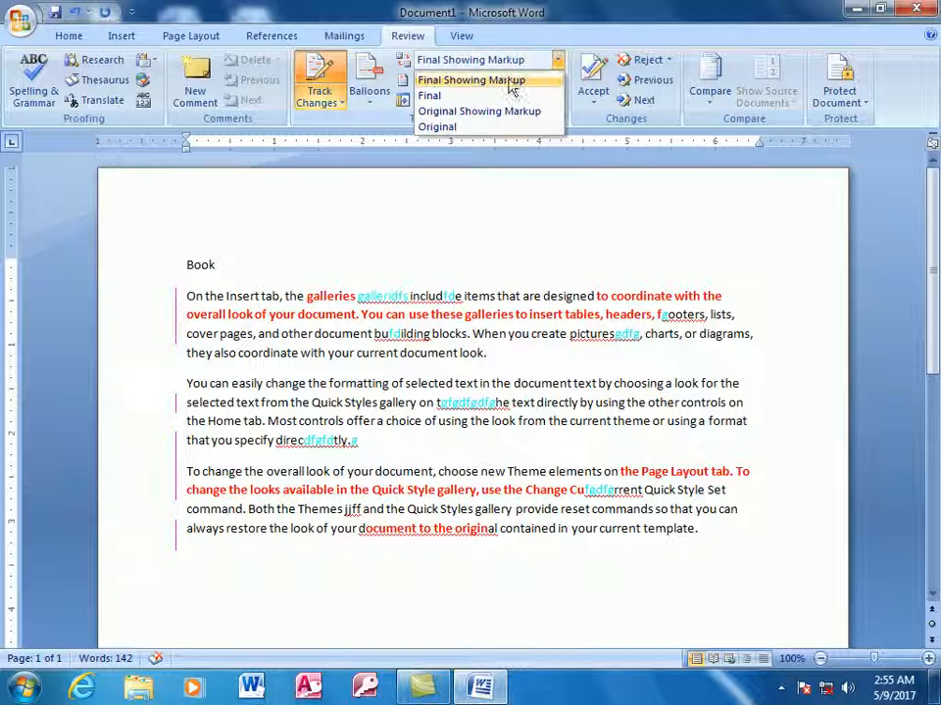
{"action": "left_click", "coordinate": [460, 96]}
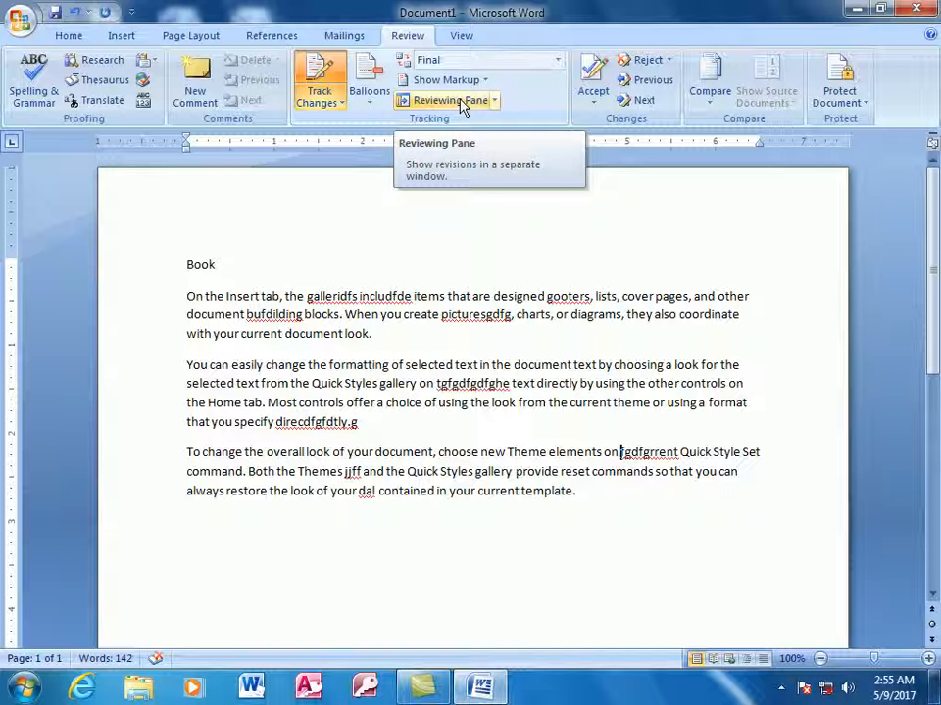
{"action": "left_click", "coordinate": [558, 60]}
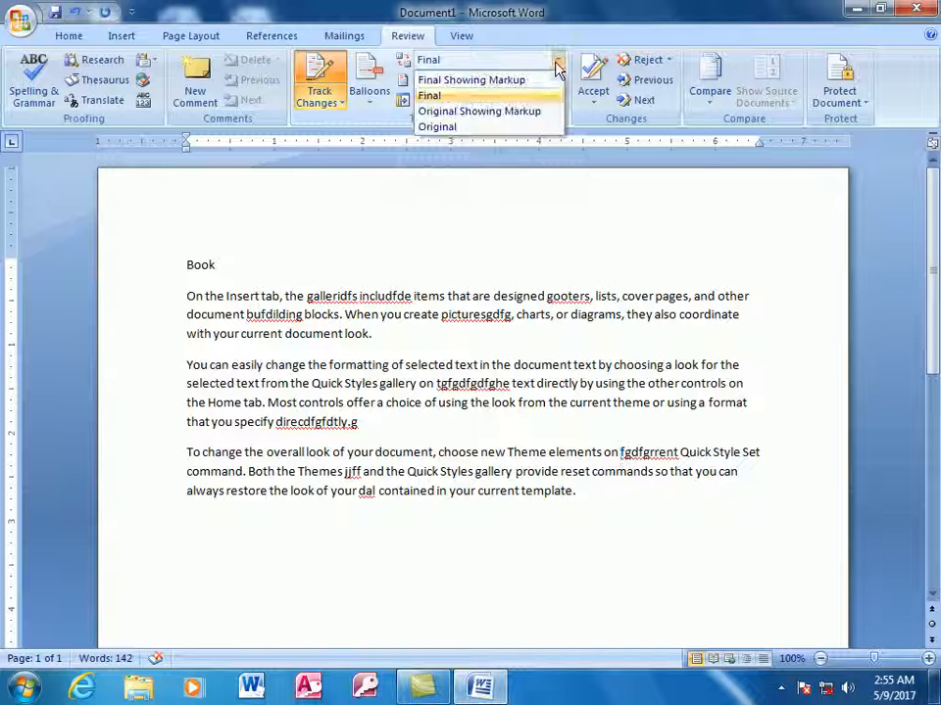
{"action": "left_click", "coordinate": [474, 111]}
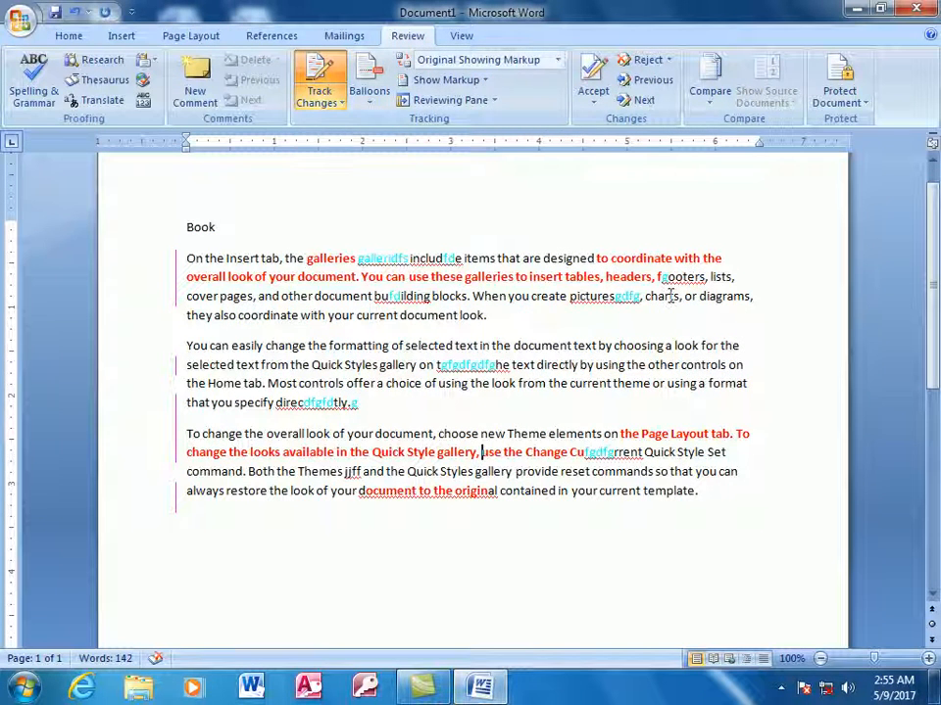
{"action": "left_click", "coordinate": [558, 60]}
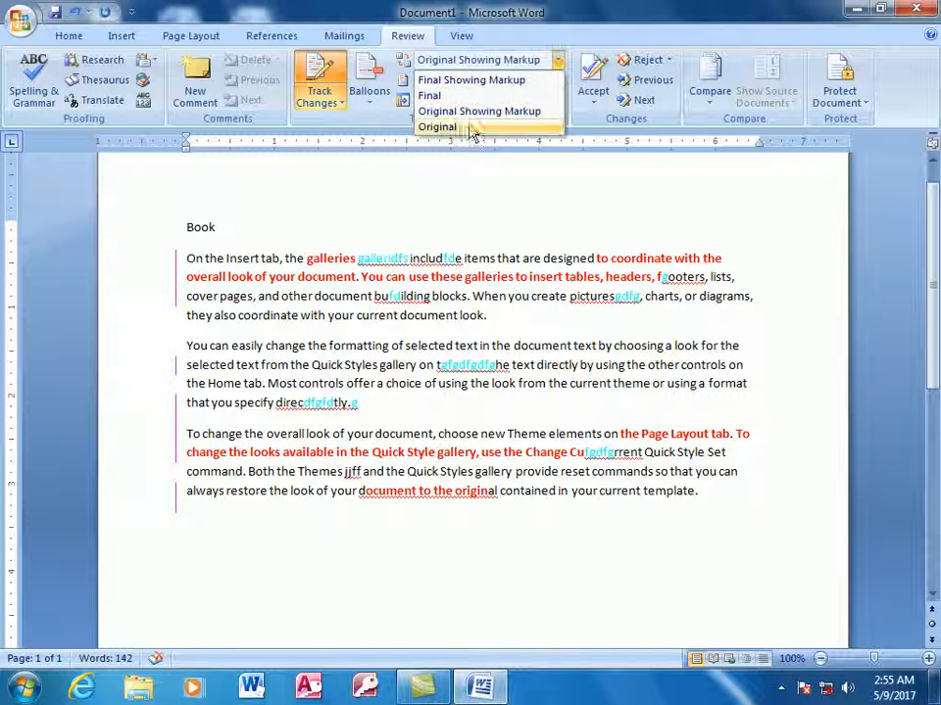
{"action": "left_click", "coordinate": [468, 127]}
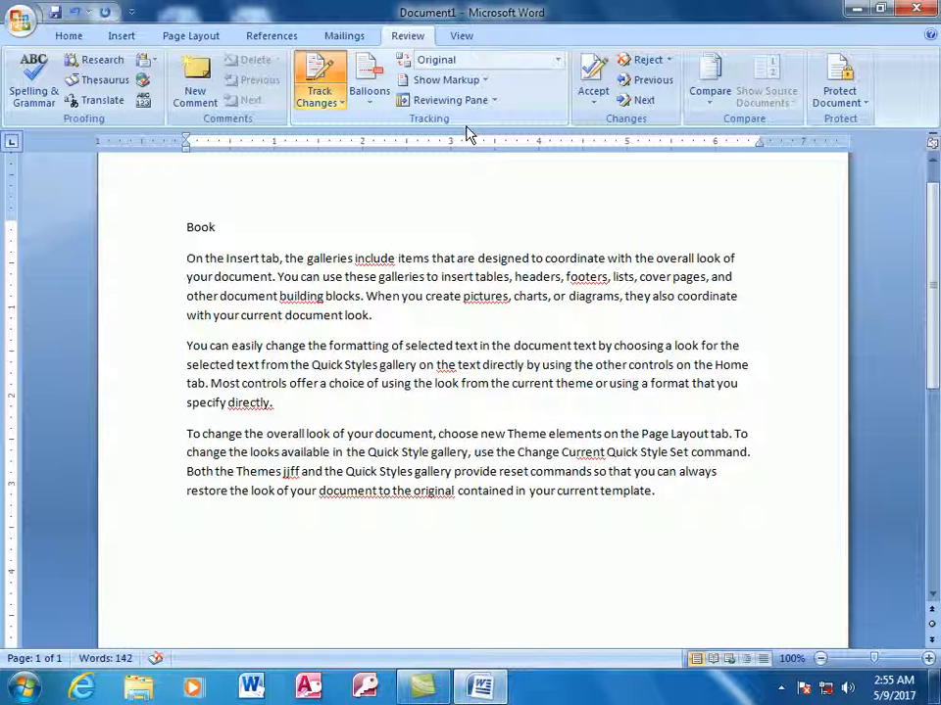
{"action": "left_click", "coordinate": [494, 100]}
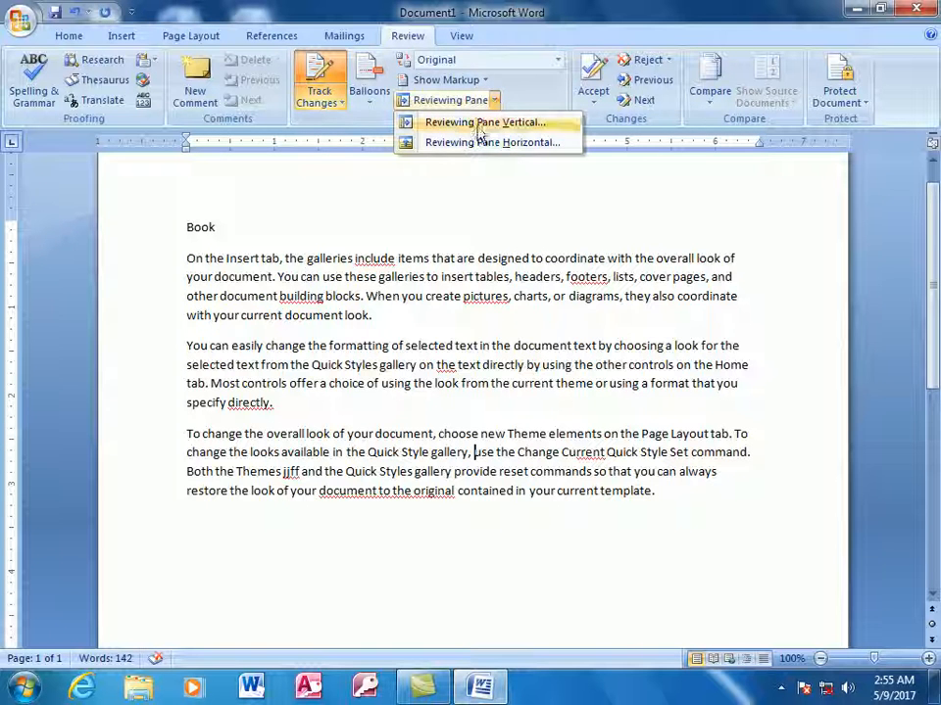
{"action": "left_click", "coordinate": [481, 123]}
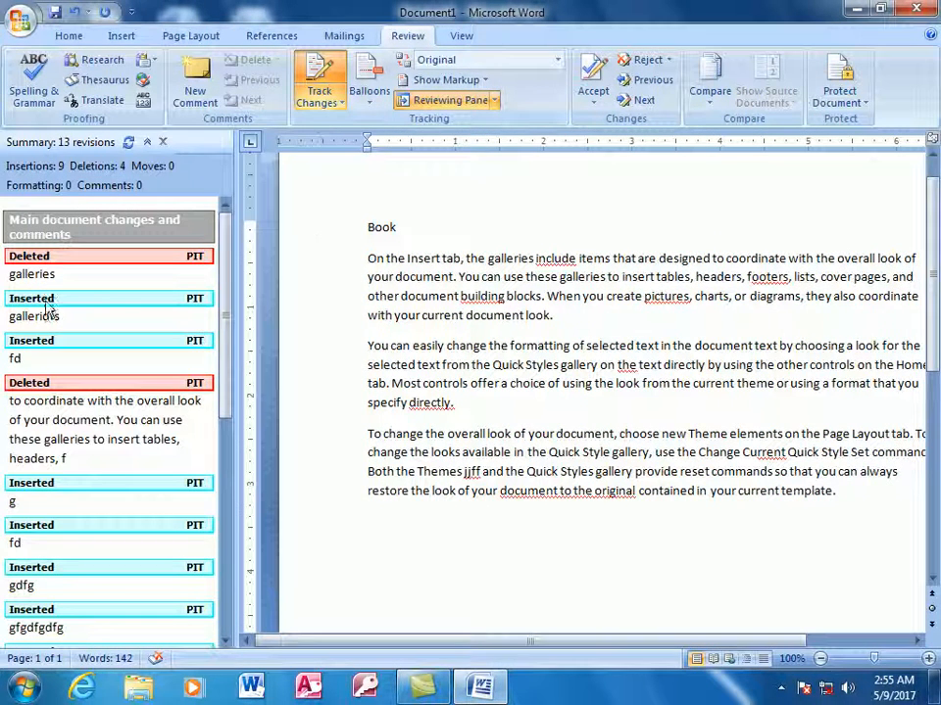
{"action": "left_click_drag", "start_coordinate": [229, 280], "coordinate": [218, 374]}
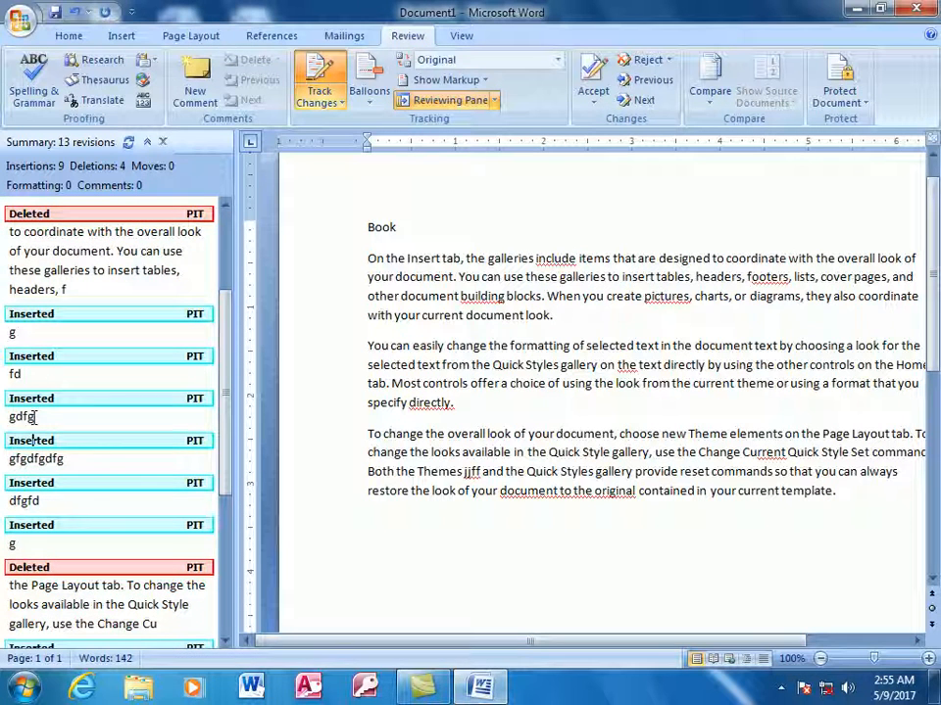
{"action": "scroll", "coordinate": [99, 487], "scroll_direction": "down", "scroll_amount": 3}
{"action": "scroll", "coordinate": [102, 487], "scroll_direction": "up", "scroll_amount": 6}
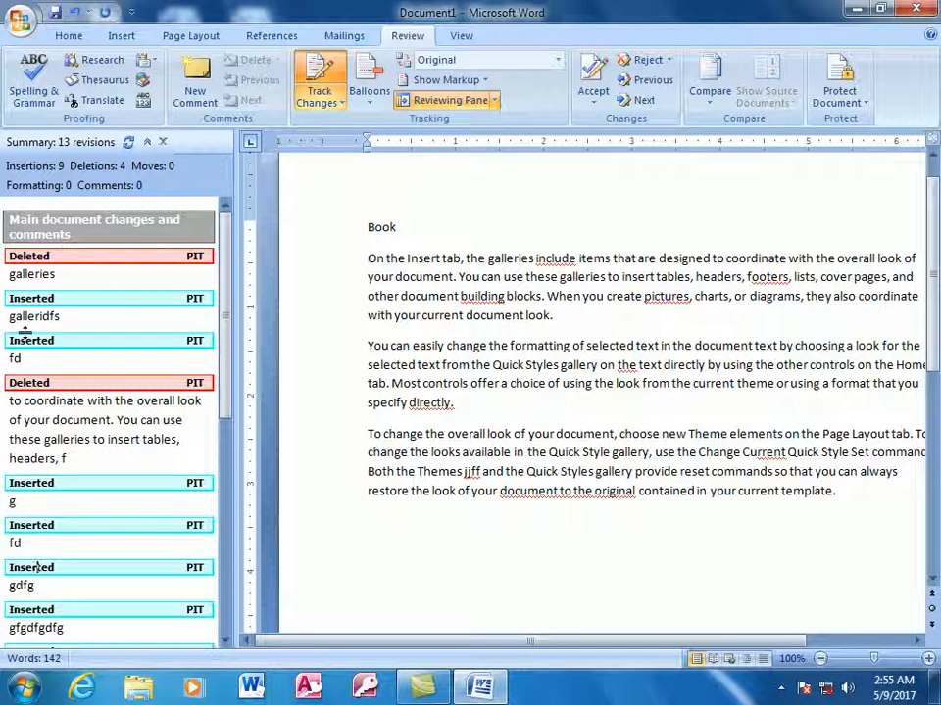
{"action": "left_click", "coordinate": [495, 101]}
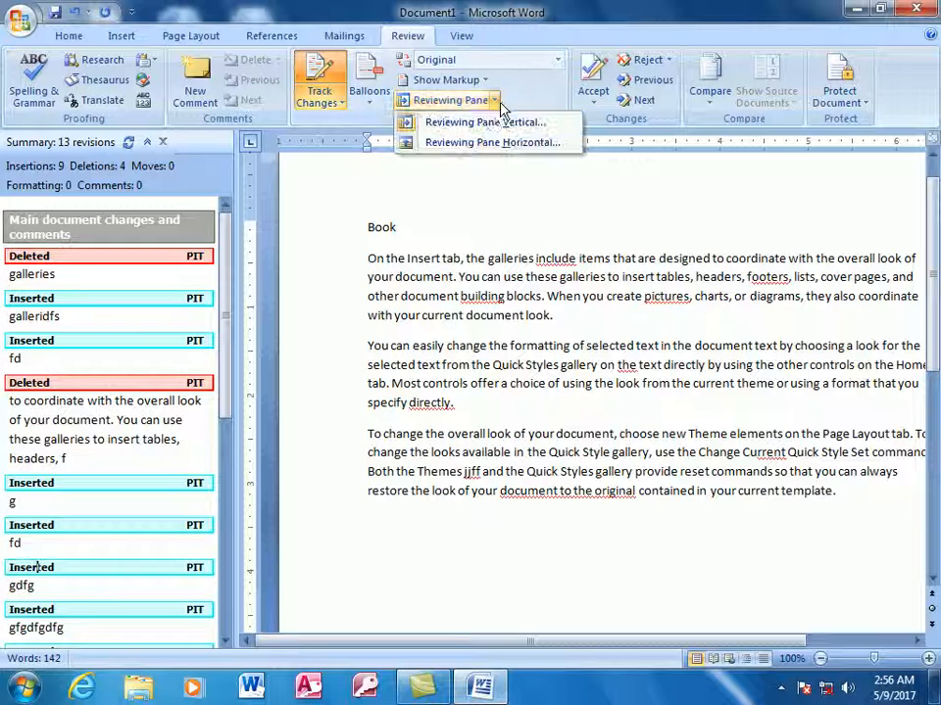
{"action": "left_click", "coordinate": [514, 144]}
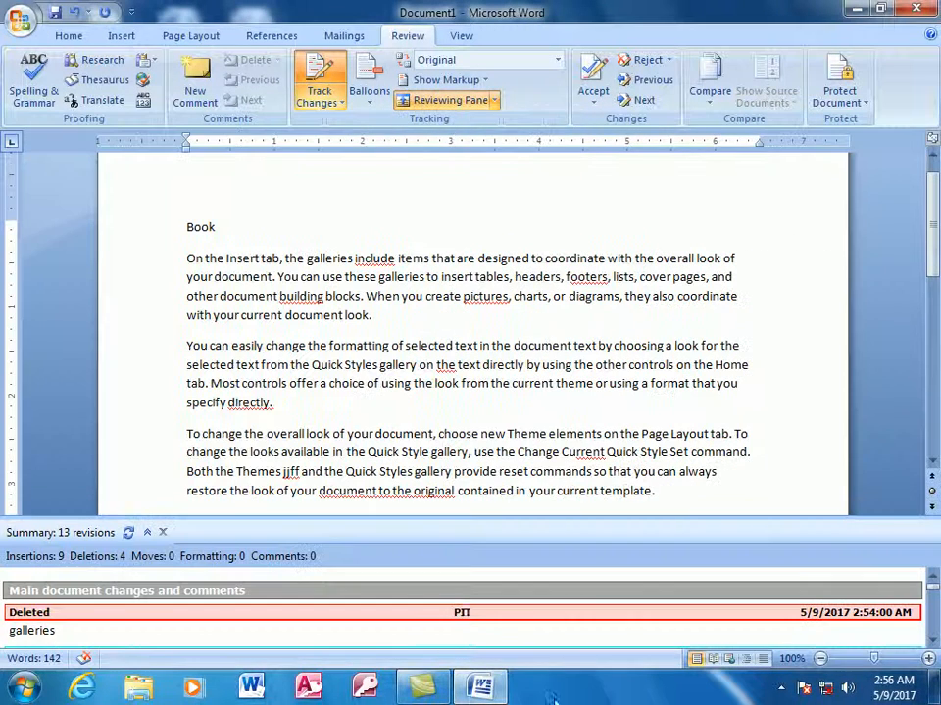
{"action": "scroll", "coordinate": [468, 593], "scroll_direction": "down", "scroll_amount": 10}
{"action": "scroll", "coordinate": [468, 594], "scroll_direction": "down", "scroll_amount": 2}
{"action": "scroll", "coordinate": [470, 596], "scroll_direction": "up", "scroll_amount": 10}
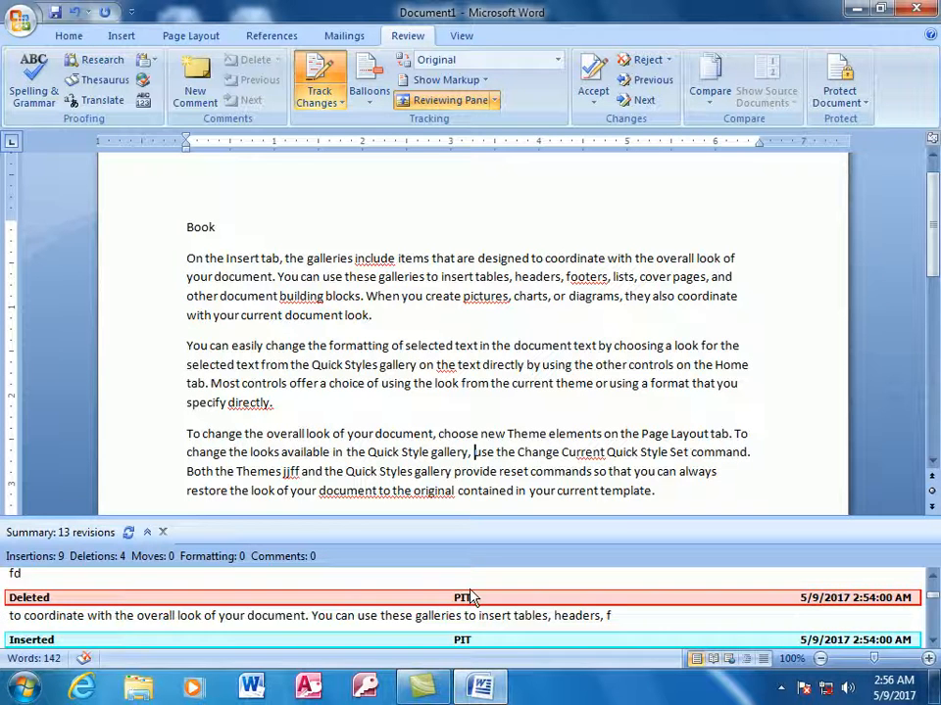
{"action": "scroll", "coordinate": [472, 597], "scroll_direction": "up", "scroll_amount": 3}
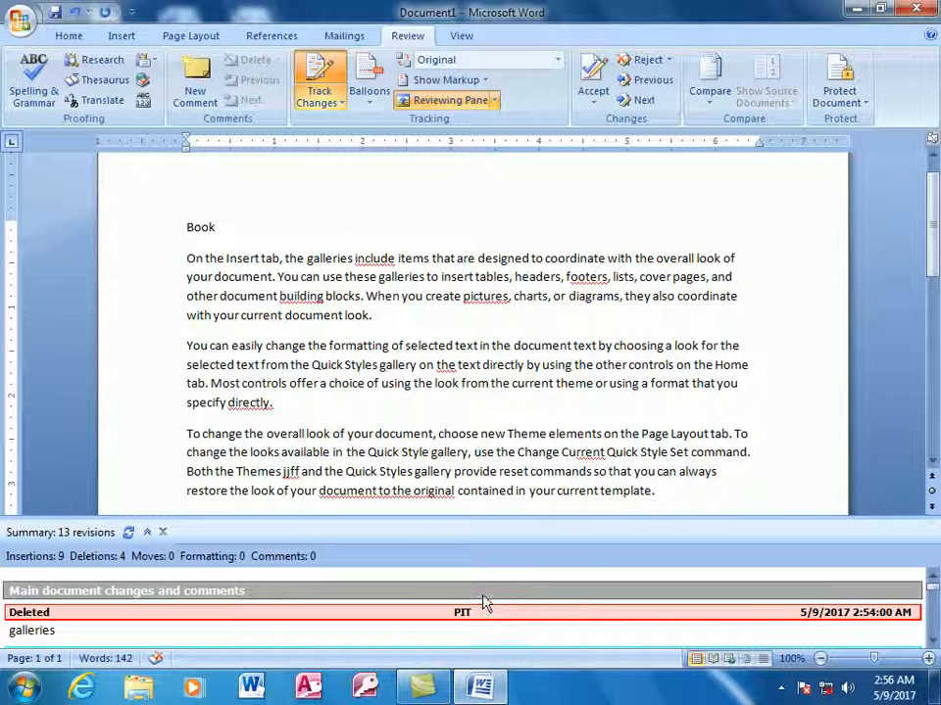
{"action": "left_click", "coordinate": [436, 100]}
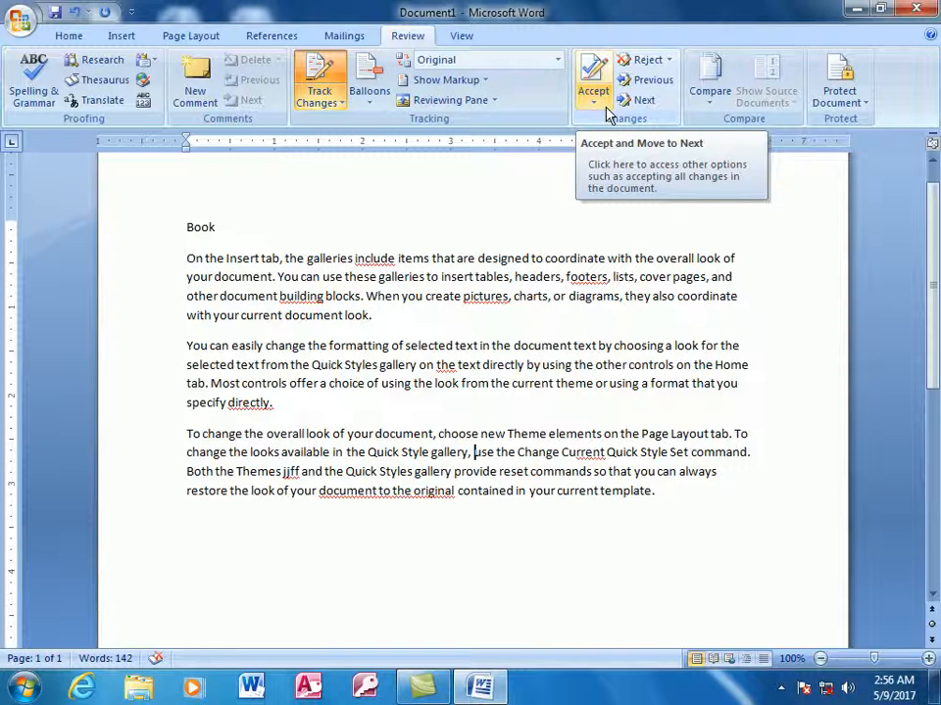
Insert 'ffdfdsfsdf' before 'of' in the second paragraph as a tracked insertion.
{"action": "left_click", "coordinate": [861, 104]}
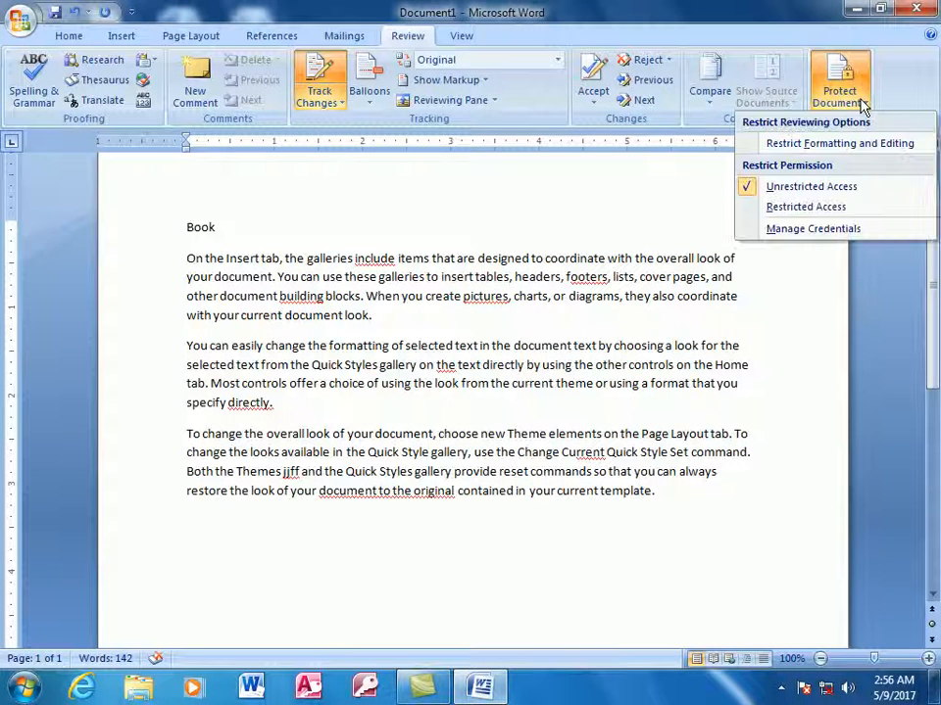
{"action": "left_click", "coordinate": [697, 499]}
{"action": "left_click", "coordinate": [367, 382]}
{"action": "type", "text": "ffdfdsfsdf"}
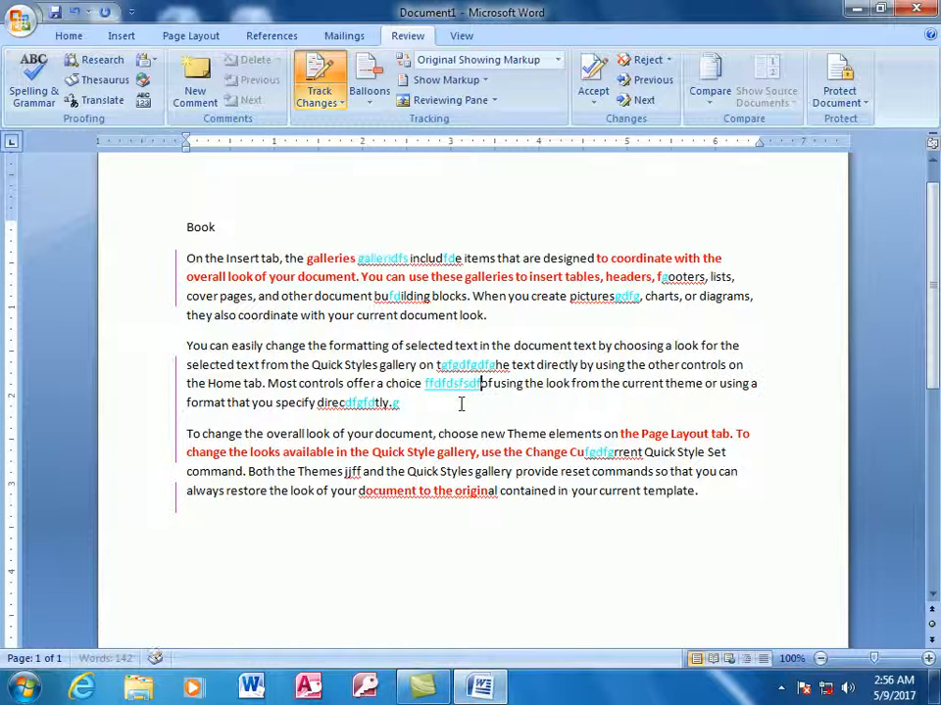
With Track Changes off, append untracked gibberish after 'directly.', then turn tracking back on.
{"action": "left_click", "coordinate": [506, 407]}
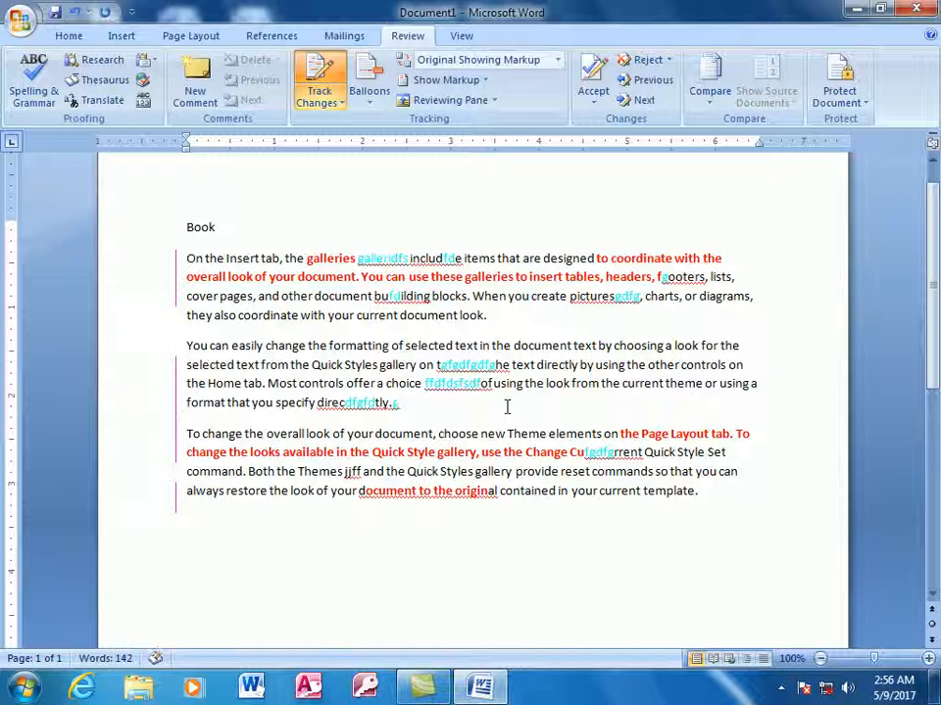
{"action": "left_click", "coordinate": [340, 103]}
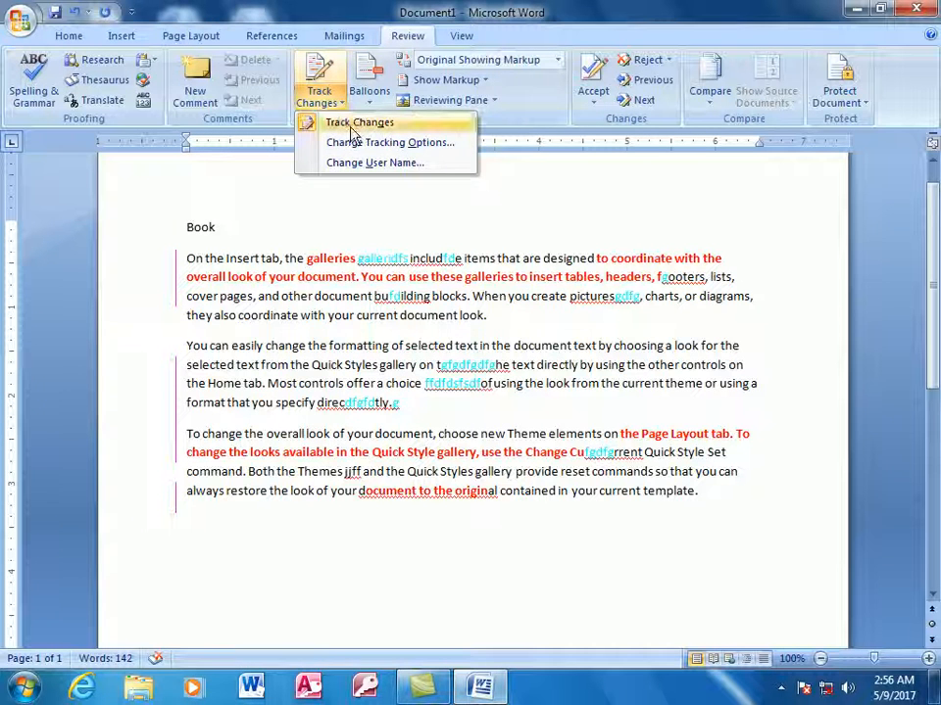
{"action": "left_click", "coordinate": [357, 121]}
{"action": "type", "text": "idfsdhfksjdfhkdsjfhsdkjfhsdkjfhsdkdksjfhsdkfhs"}
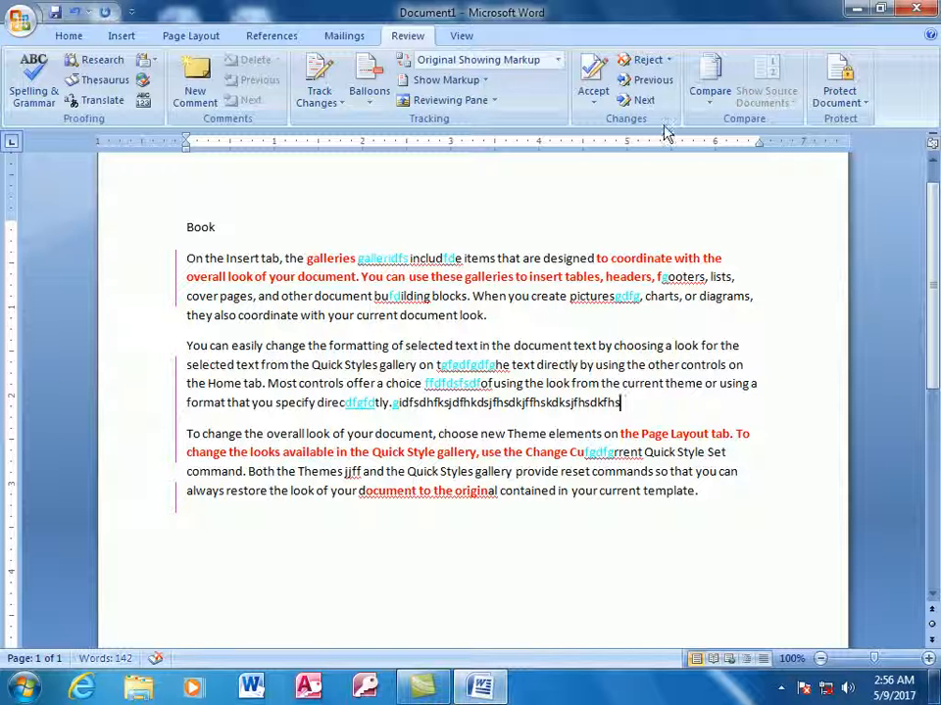
{"action": "left_click", "coordinate": [319, 102]}
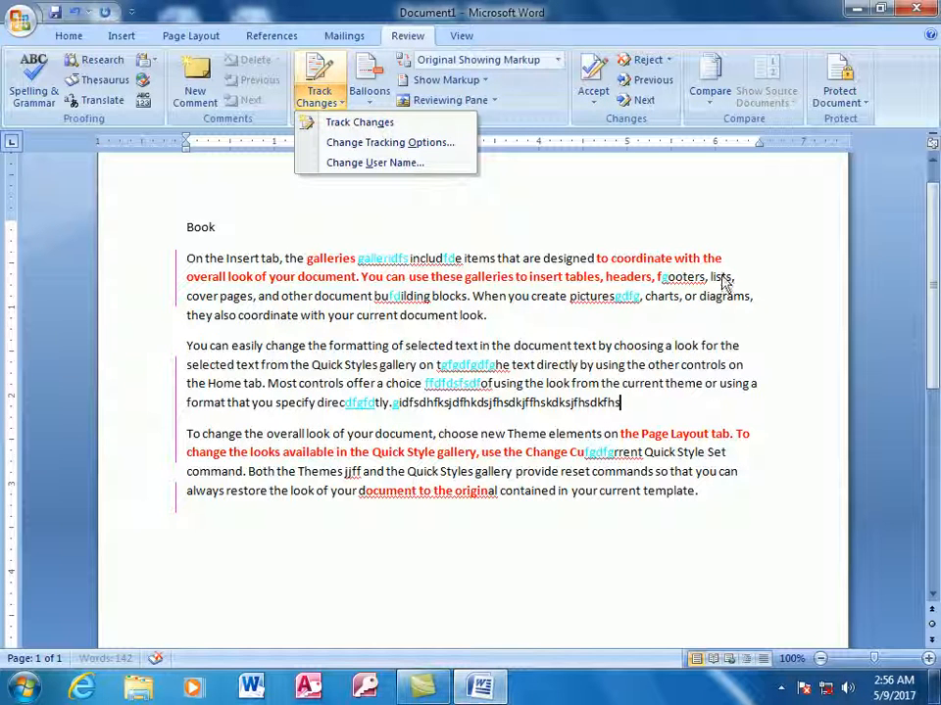
{"action": "left_click", "coordinate": [338, 122]}
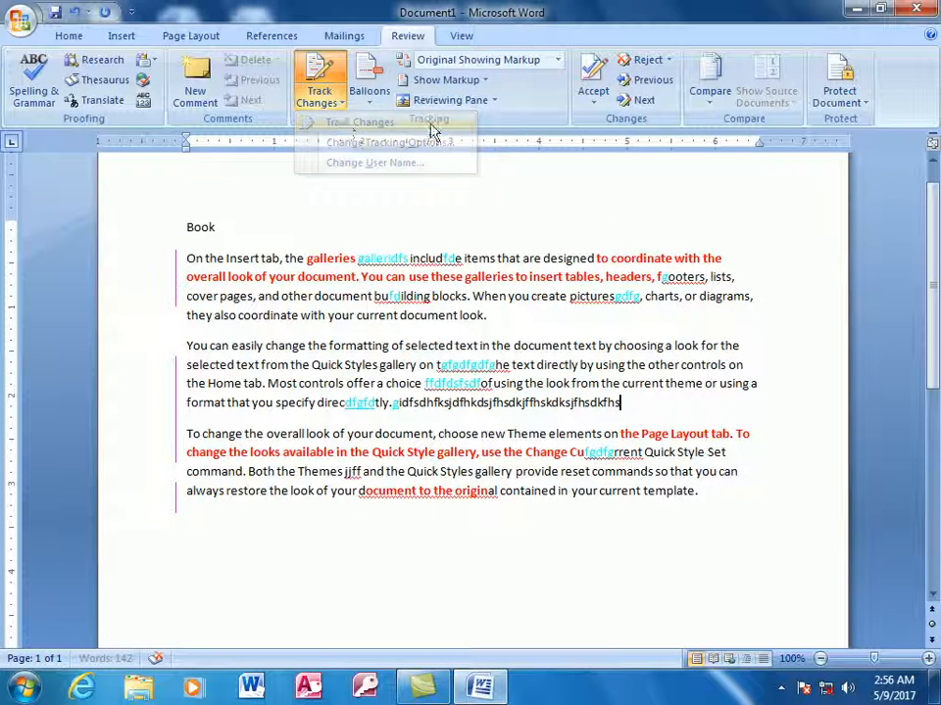
{"action": "left_click", "coordinate": [861, 104]}
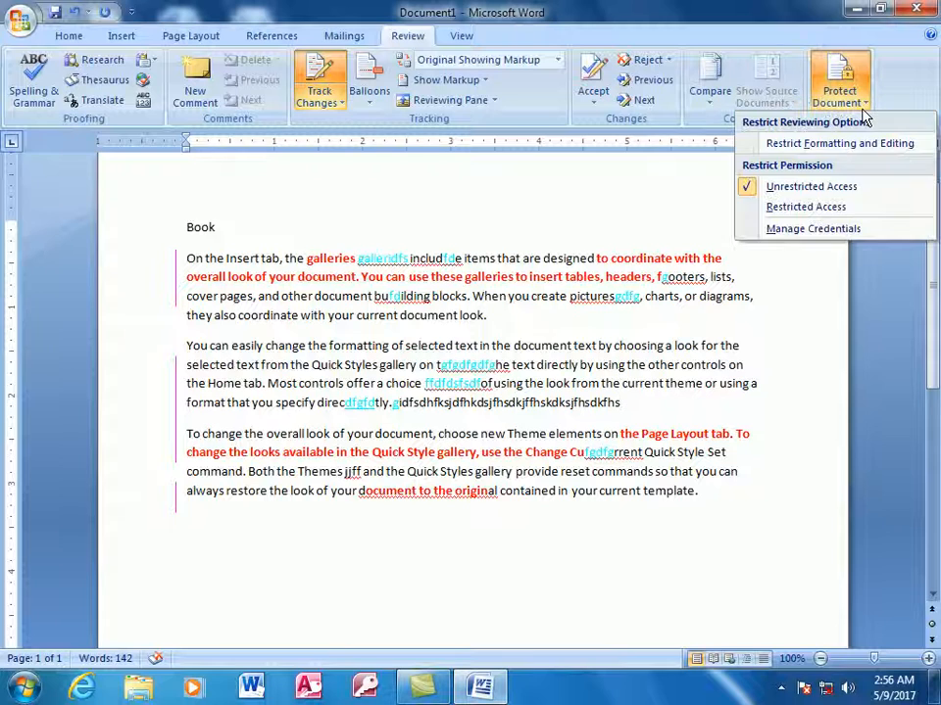
Restrict editing to Tracked changes only and start enforcing the protection with a password.
{"action": "left_click", "coordinate": [797, 145]}
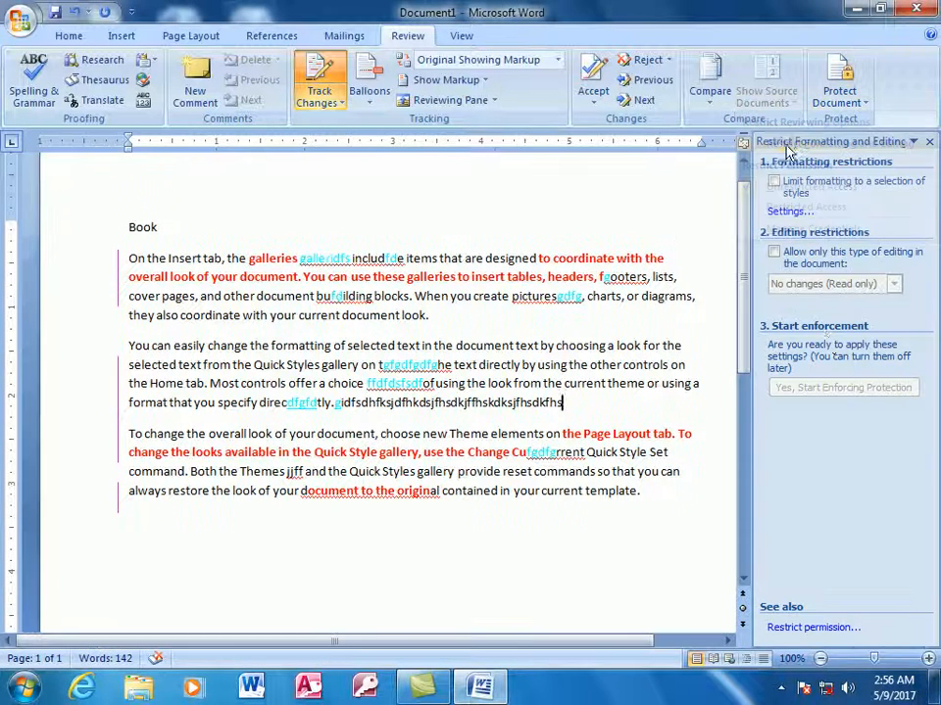
{"action": "left_click", "coordinate": [786, 255]}
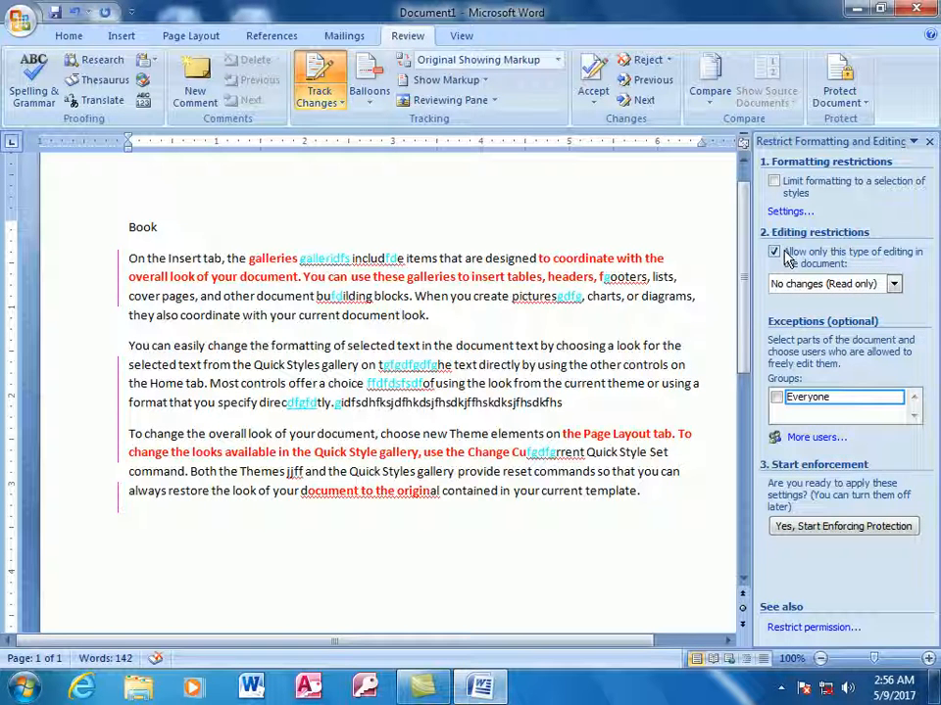
{"action": "left_click", "coordinate": [892, 284]}
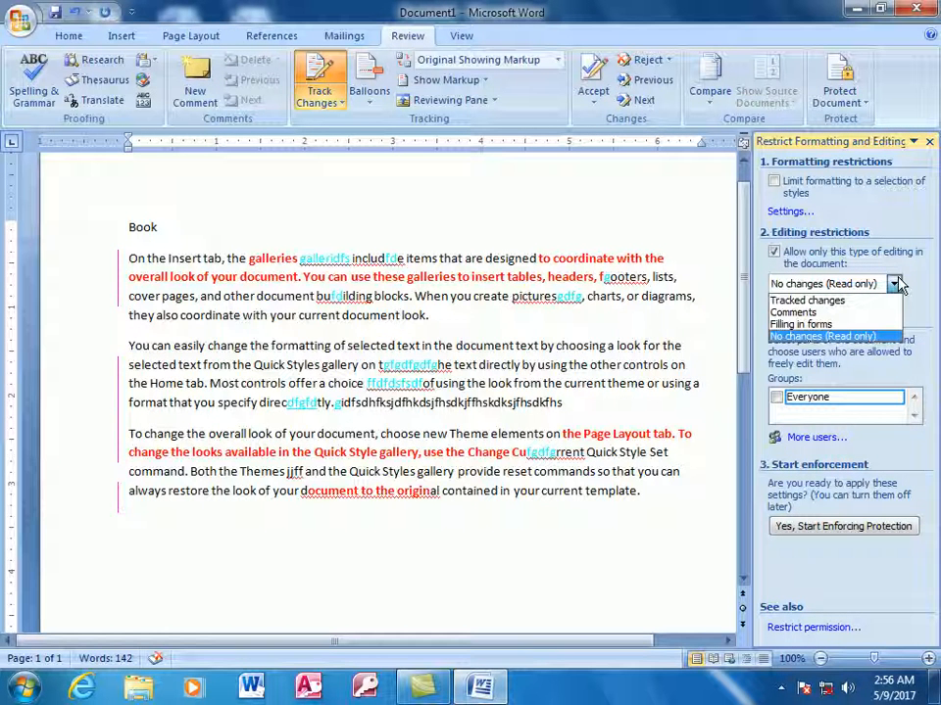
{"action": "left_click", "coordinate": [831, 304]}
{"action": "left_click", "coordinate": [840, 388]}
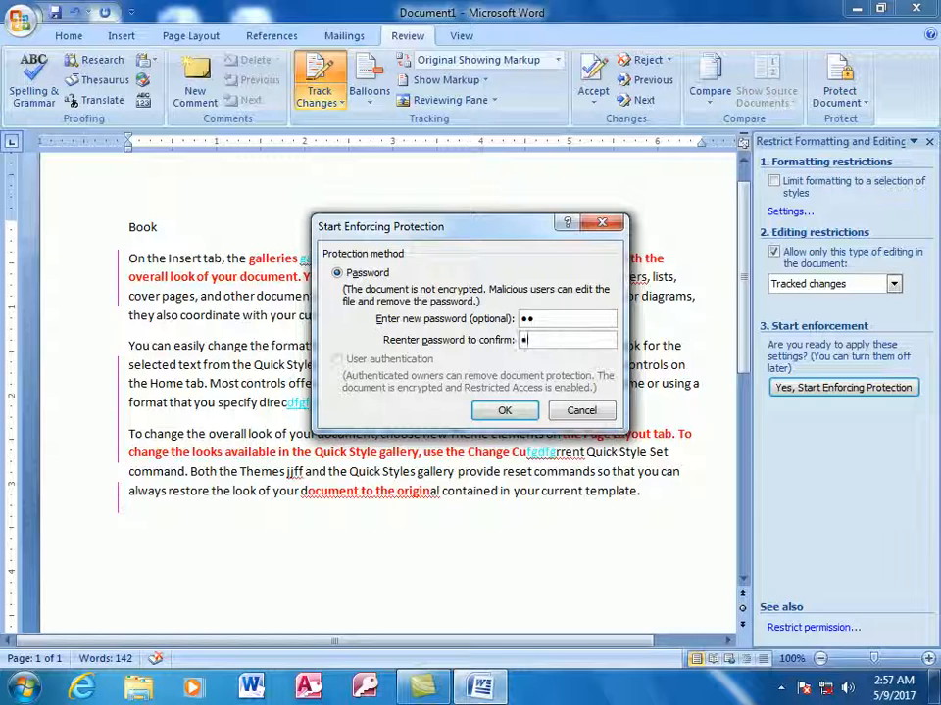
{"action": "left_click", "coordinate": [509, 409]}
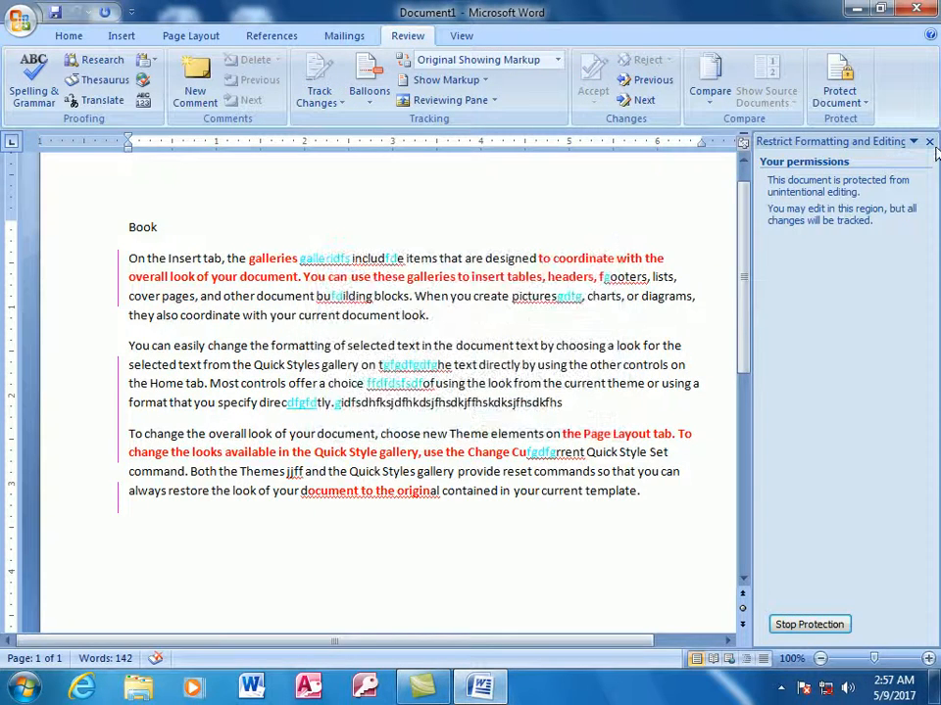
Type test text into 'the' and 'original' while protected, confirming Track Changes cannot be turned off.
{"action": "left_click", "coordinate": [929, 141]}
{"action": "type", "text": "dsfsdfsdf"}
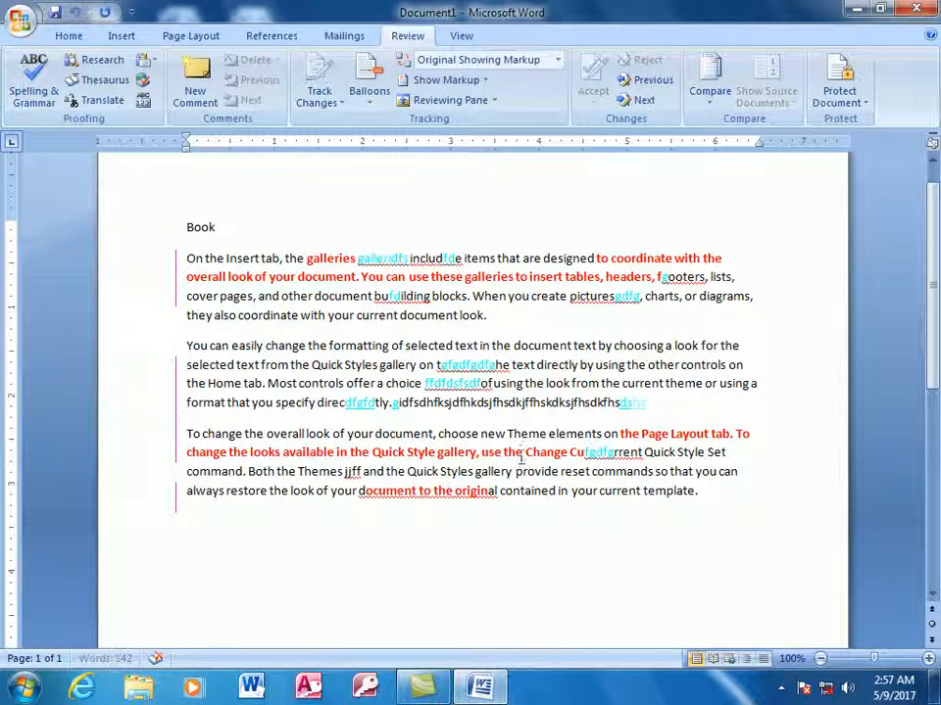
{"action": "type", "text": "df"}
{"action": "left_click", "coordinate": [509, 457]}
{"action": "type", "text": "f"}
{"action": "left_click", "coordinate": [497, 491]}
{"action": "type", "text": "fdssdf"}
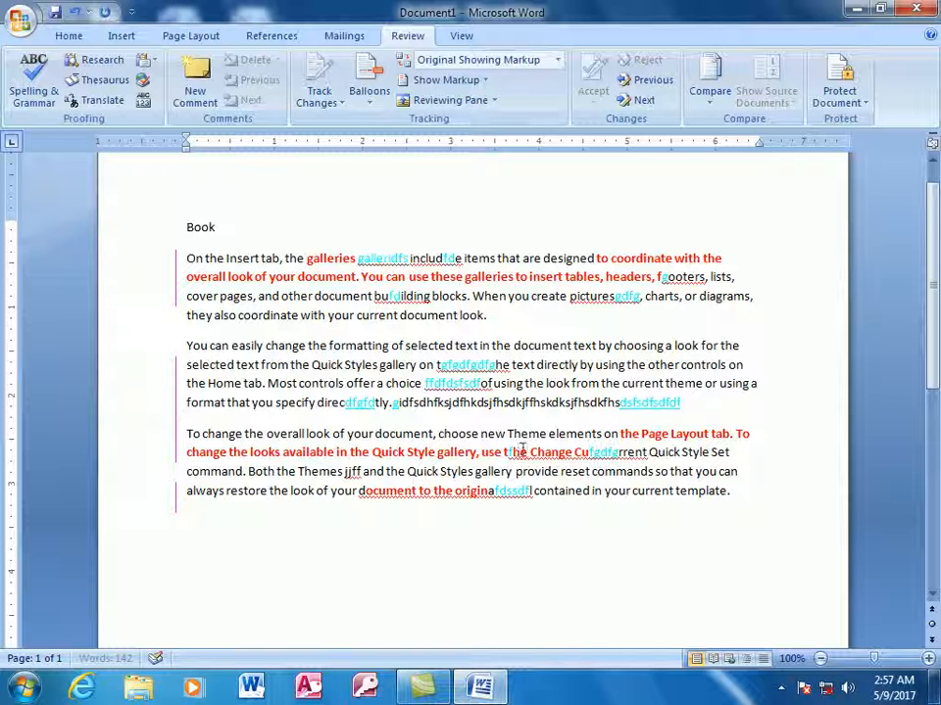
{"action": "left_click", "coordinate": [340, 101]}
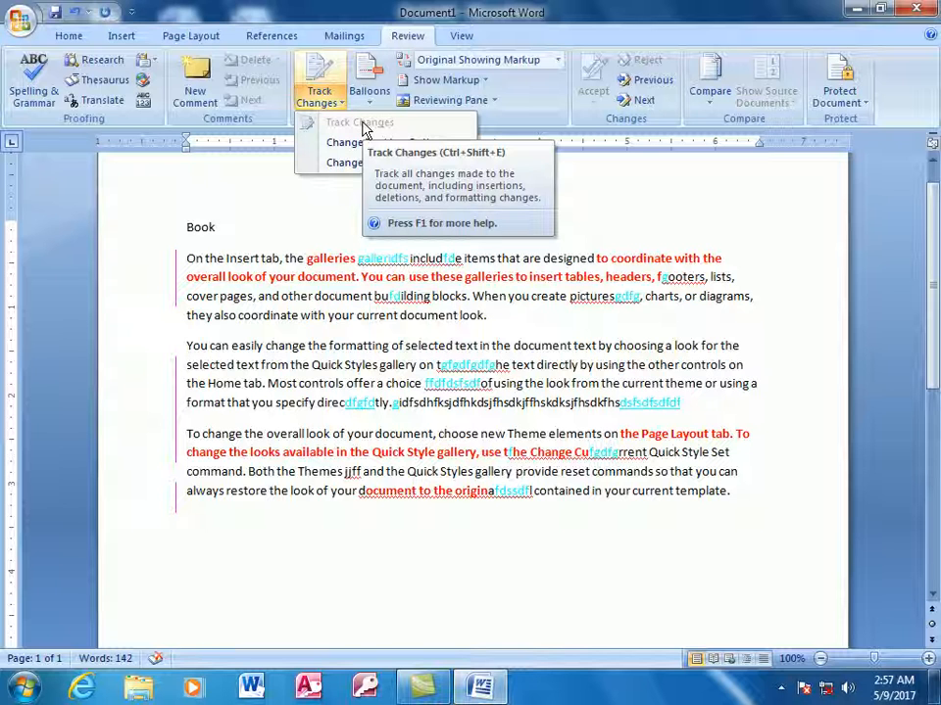
Add a comment with placeholder text on the word 'the' in the second paragraph.
{"action": "left_click", "coordinate": [315, 347]}
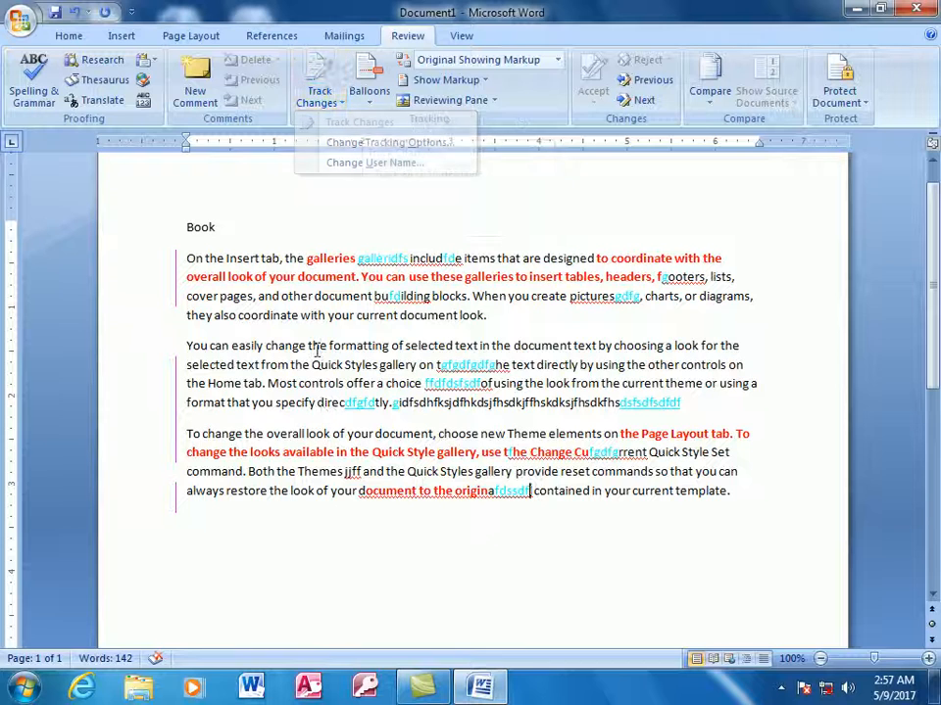
{"action": "left_click", "coordinate": [195, 94]}
{"action": "type", "text": "gdfg"}
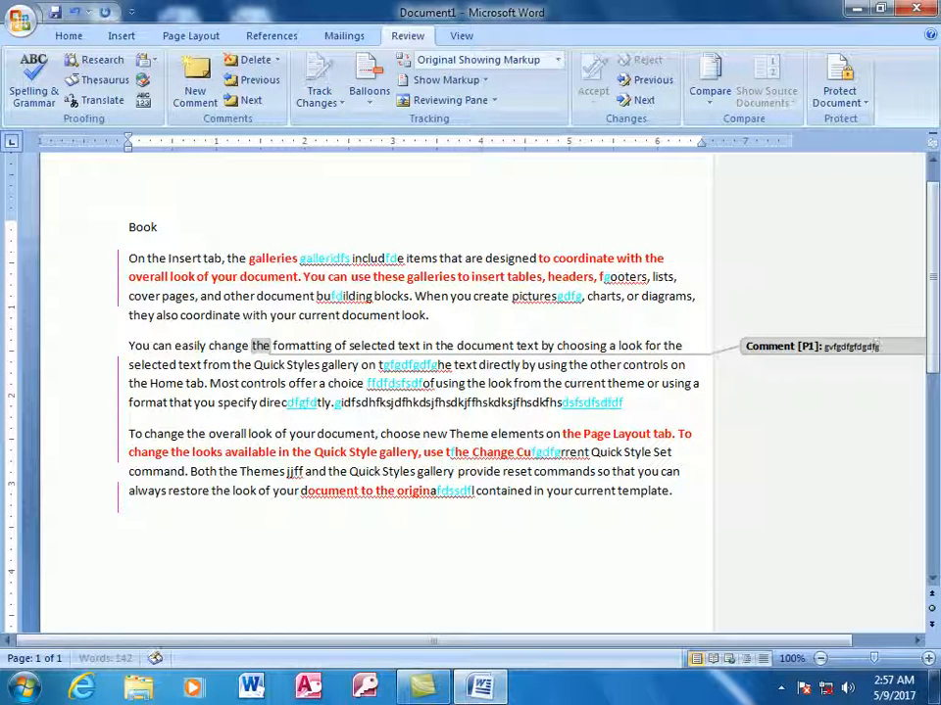
{"action": "type", "text": "dfgfdgdfgdfgfdgdfgfdgdfgfd"}
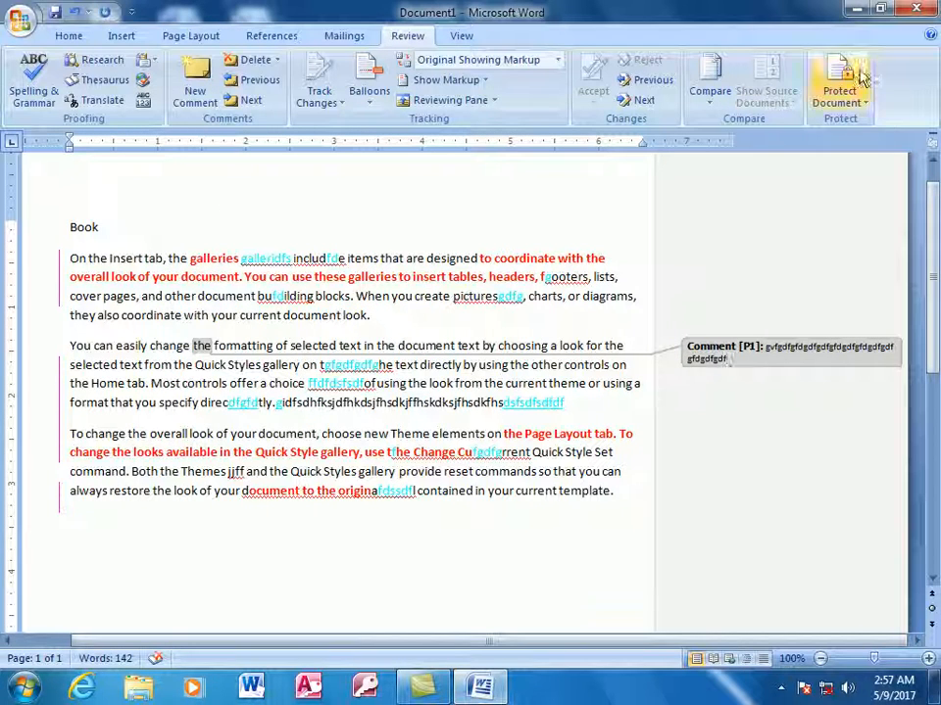
Stop the editing protection by entering the password, then close the restrictions pane.
{"action": "left_click", "coordinate": [850, 101]}
{"action": "left_click", "coordinate": [840, 144]}
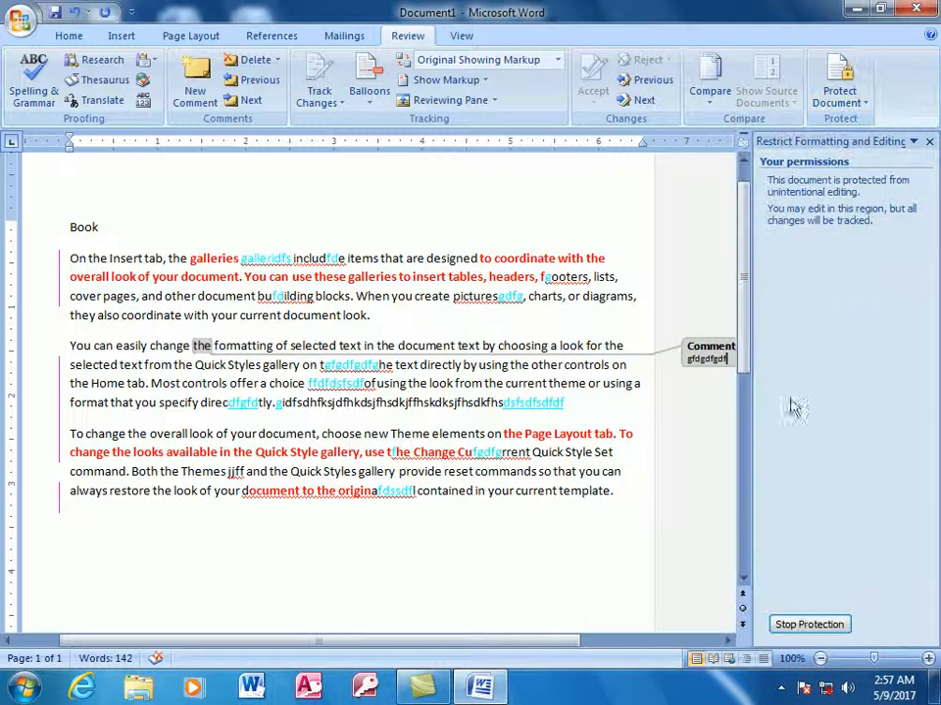
{"action": "left_click", "coordinate": [808, 624]}
{"action": "type", "text": "123"}
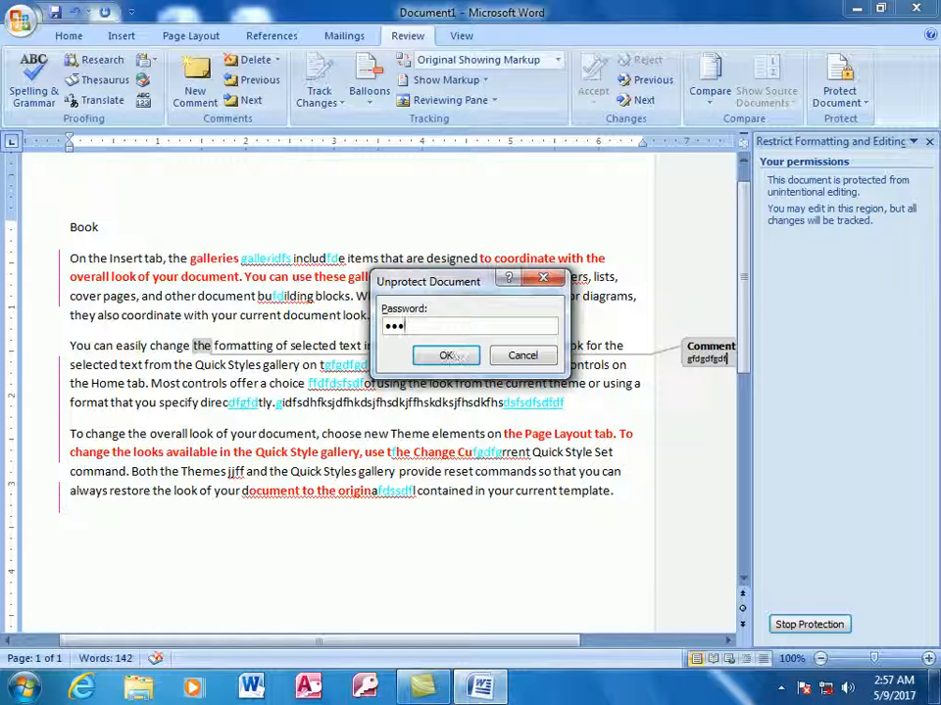
{"action": "left_click", "coordinate": [448, 354]}
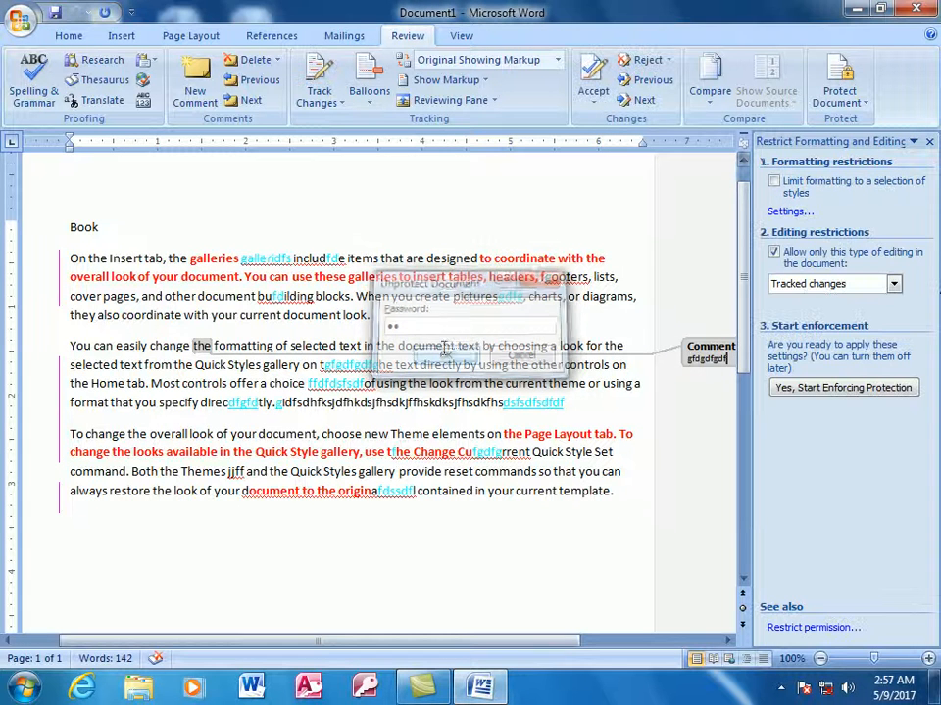
{"action": "left_click", "coordinate": [892, 286]}
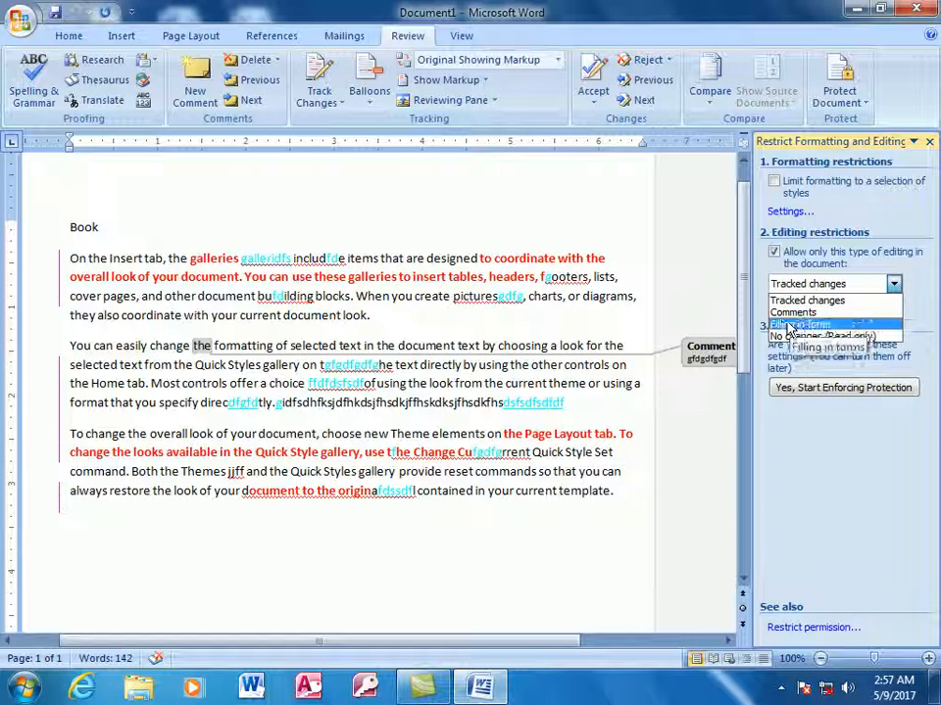
{"action": "left_click", "coordinate": [708, 261]}
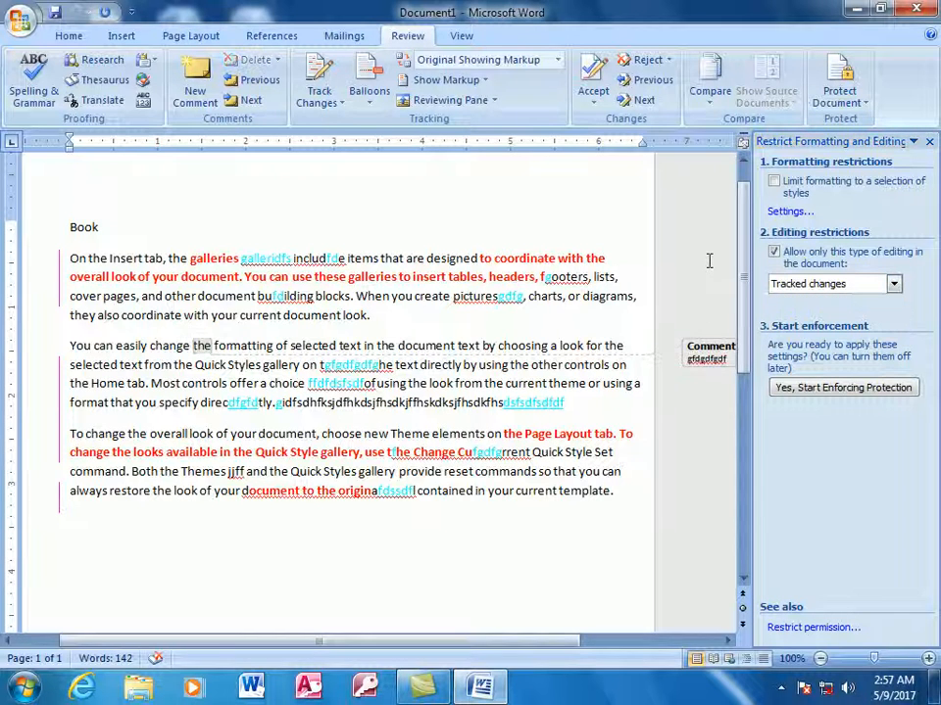
{"action": "left_click", "coordinate": [931, 143]}
Toggle Track Changes off and back on with the cursor after the first paragraph.
{"action": "left_click", "coordinate": [520, 323]}
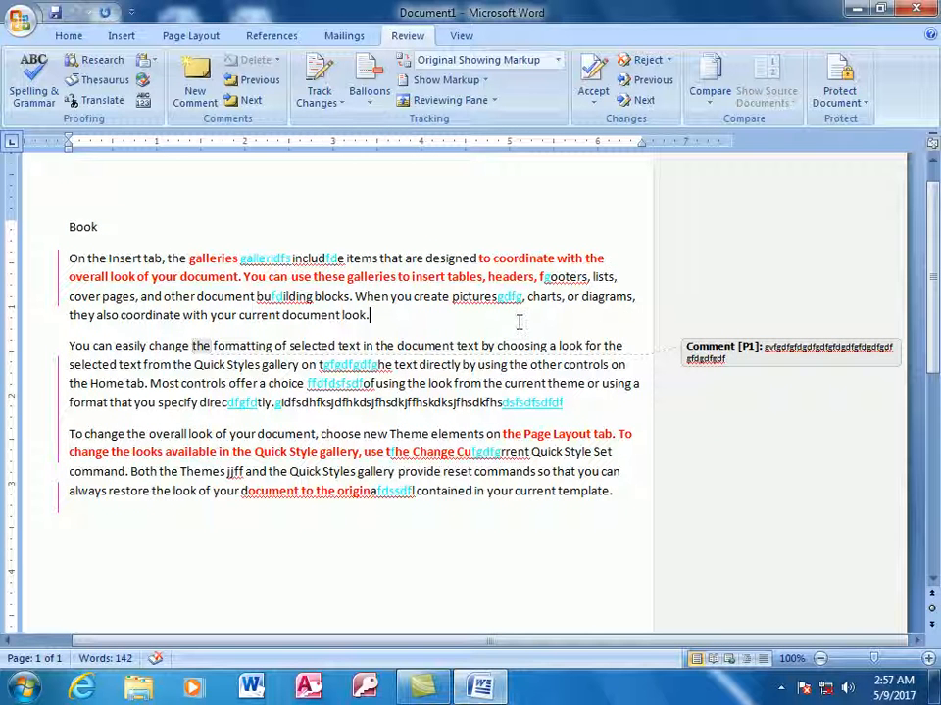
{"action": "mouse_move", "coordinate": [334, 277]}
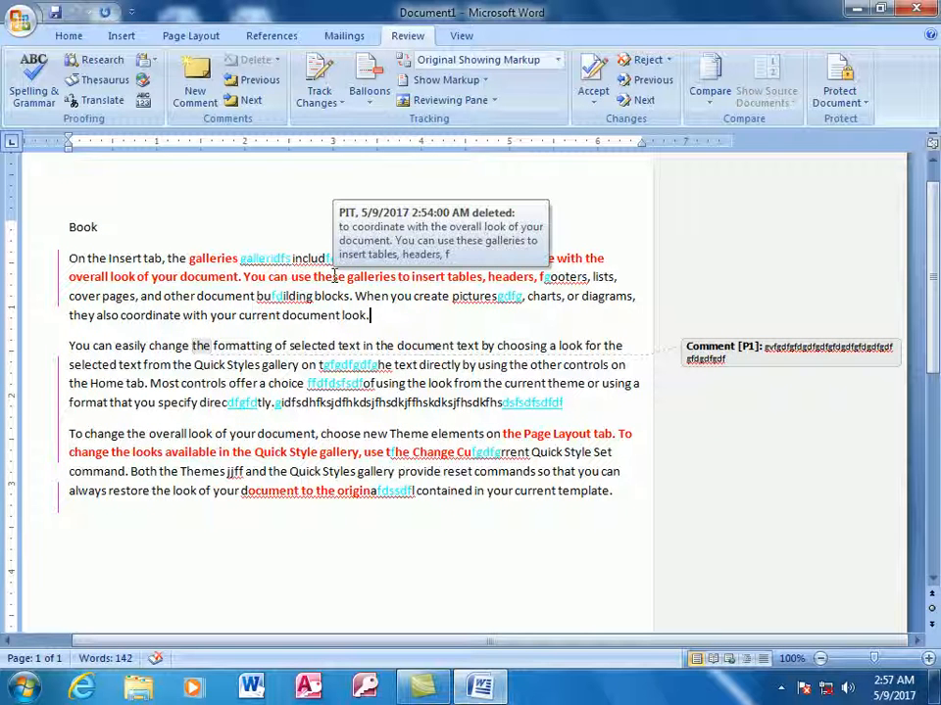
{"action": "left_click", "coordinate": [341, 102]}
{"action": "left_click", "coordinate": [334, 122]}
{"action": "left_click", "coordinate": [341, 102]}
{"action": "left_click", "coordinate": [340, 122]}
Look over the Reviewing Pane layout choices without changing them, then click into the last line.
{"action": "mouse_move", "coordinate": [510, 296]}
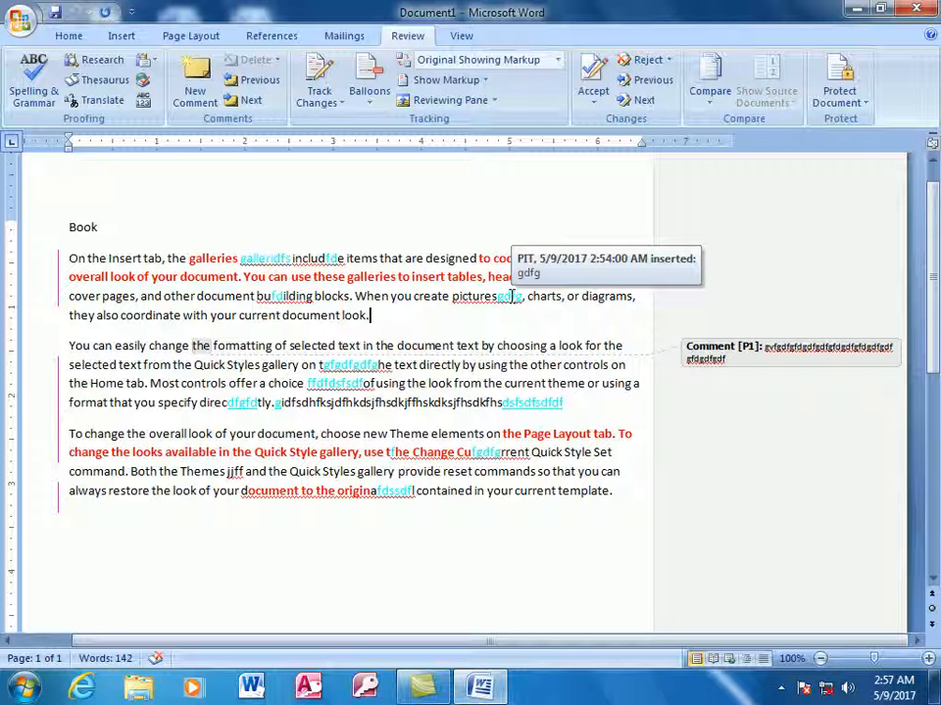
{"action": "left_click", "coordinate": [493, 100]}
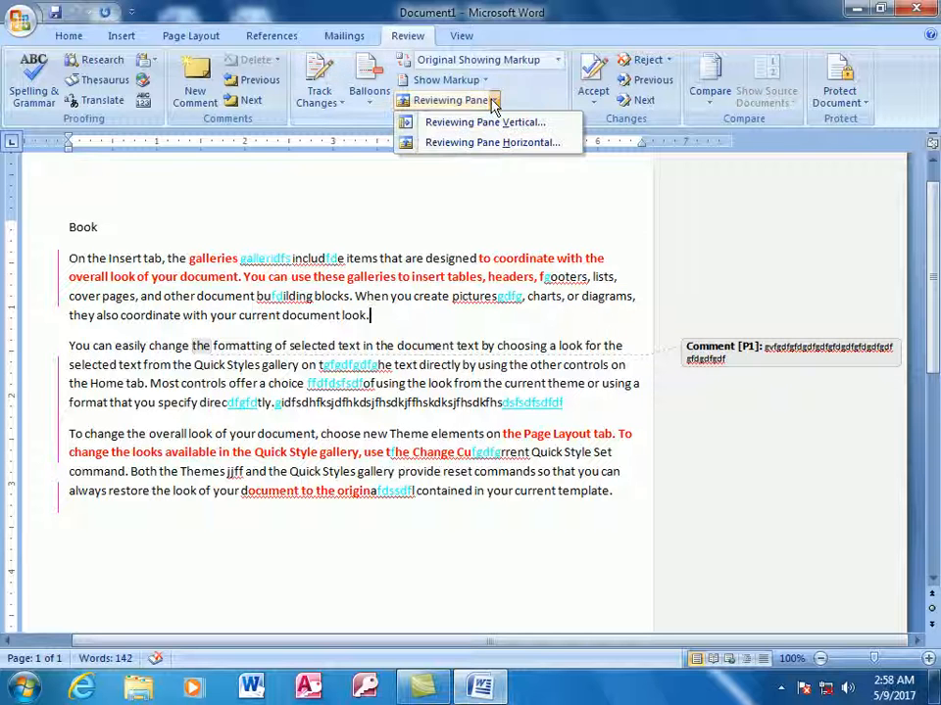
{"action": "left_click", "coordinate": [415, 454]}
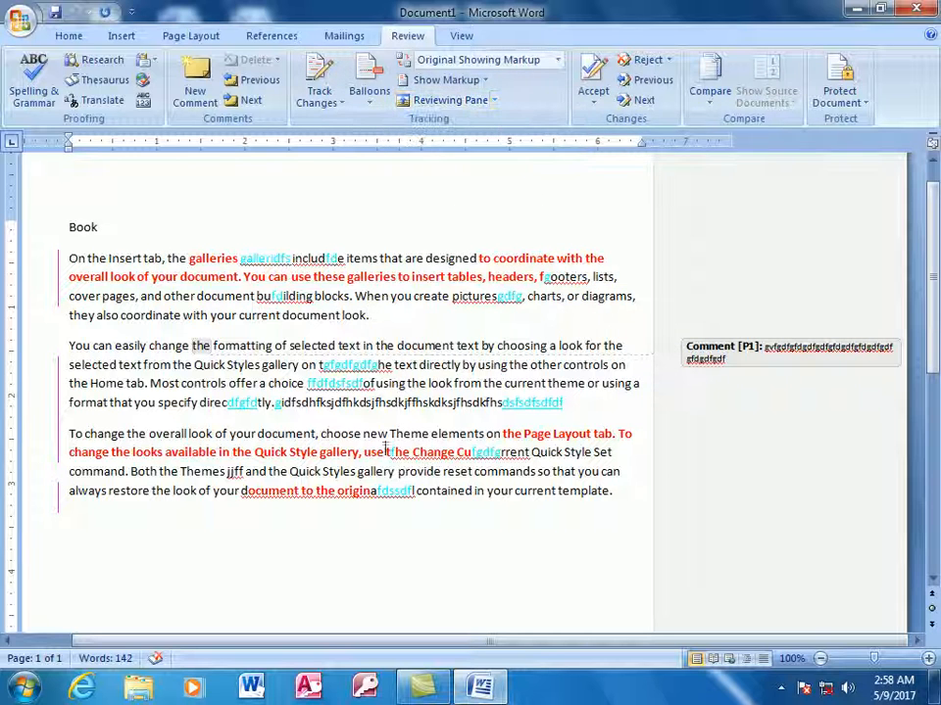
{"action": "left_click", "coordinate": [411, 492]}
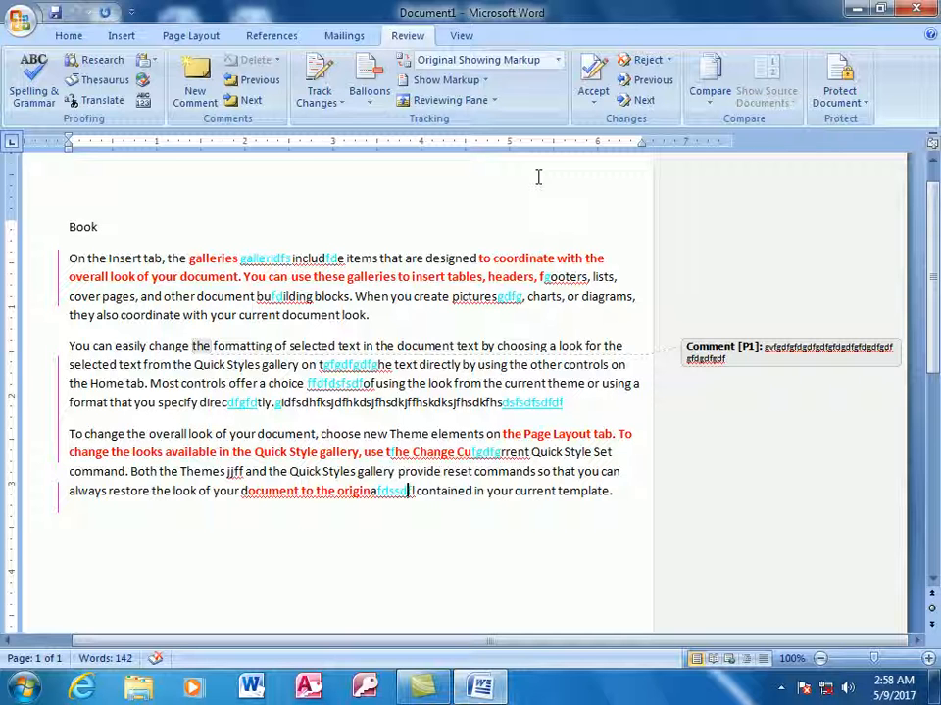
Hide comments, ink, and tracked insertions and deletions in the Show Markup list.
{"action": "left_click", "coordinate": [557, 61]}
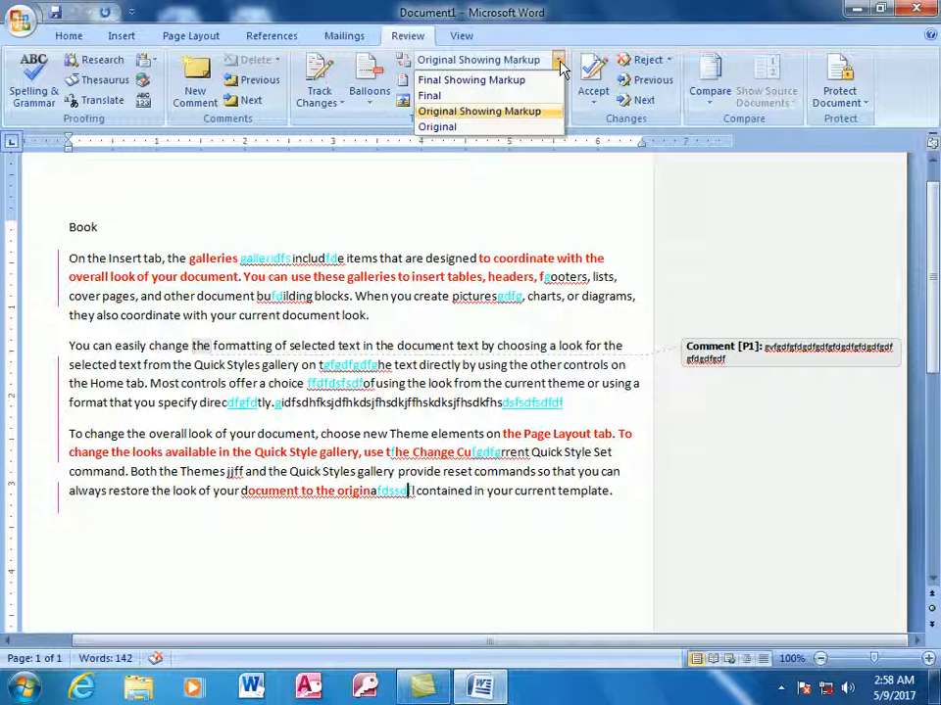
{"action": "key", "text": "Escape"}
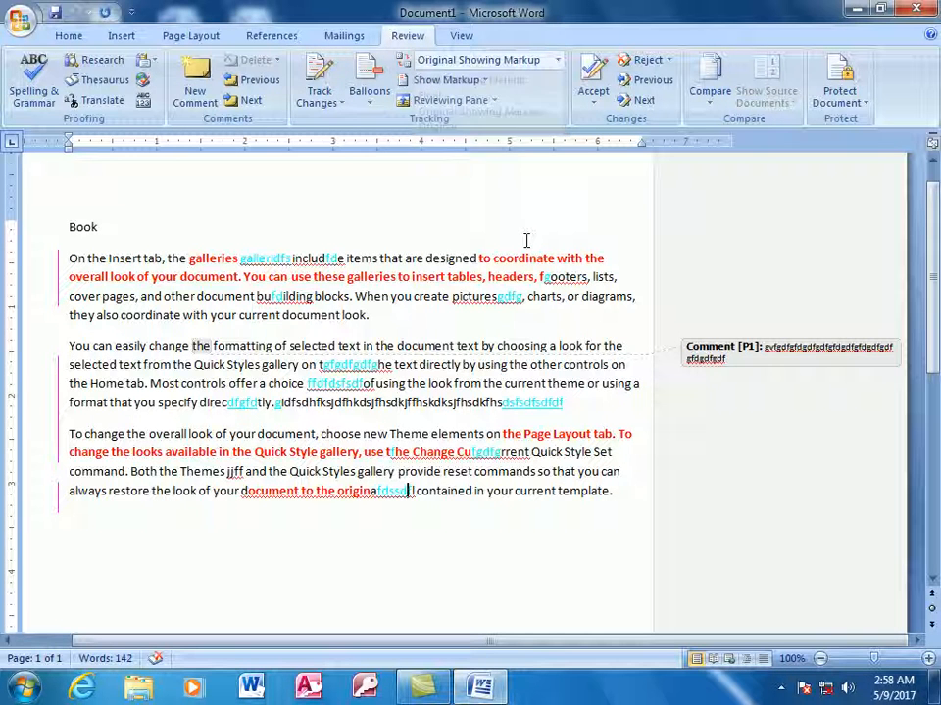
{"action": "left_click", "coordinate": [476, 81]}
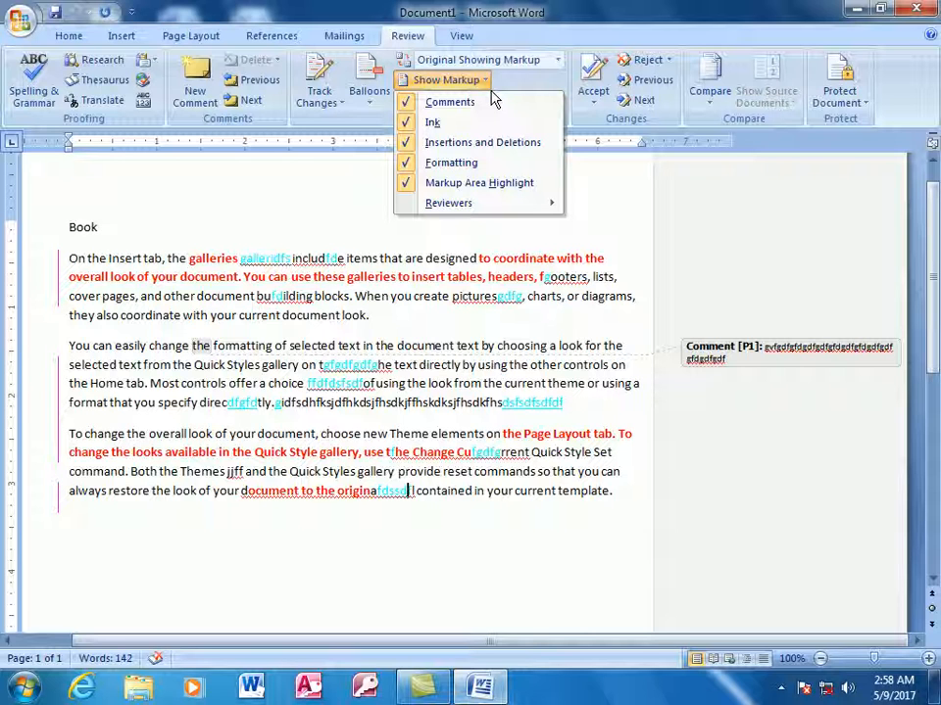
{"action": "left_click", "coordinate": [493, 102]}
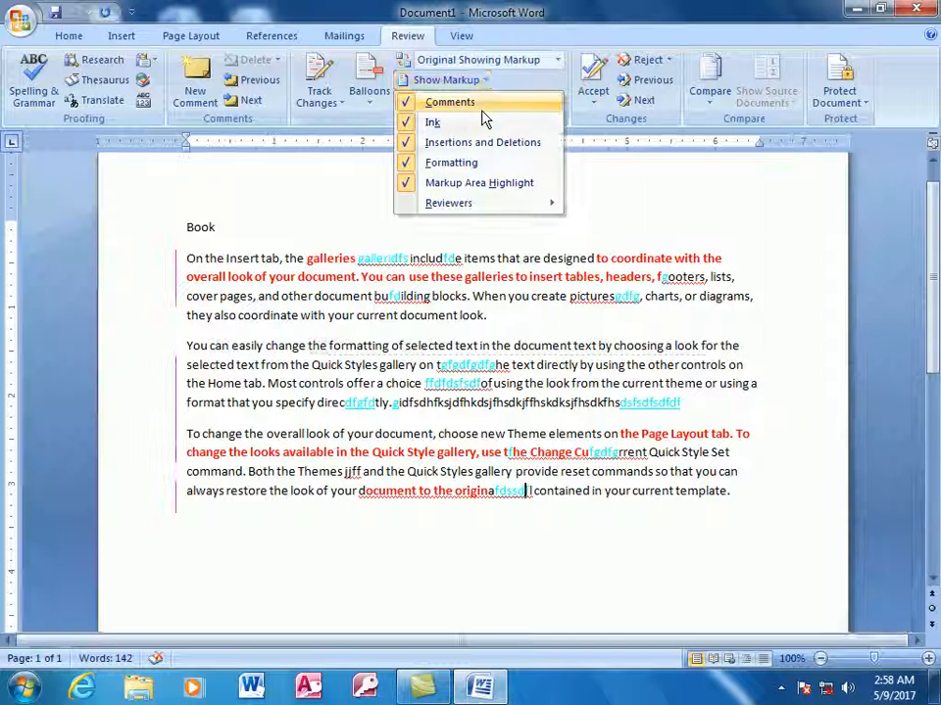
{"action": "left_click", "coordinate": [475, 81]}
{"action": "left_click", "coordinate": [469, 123]}
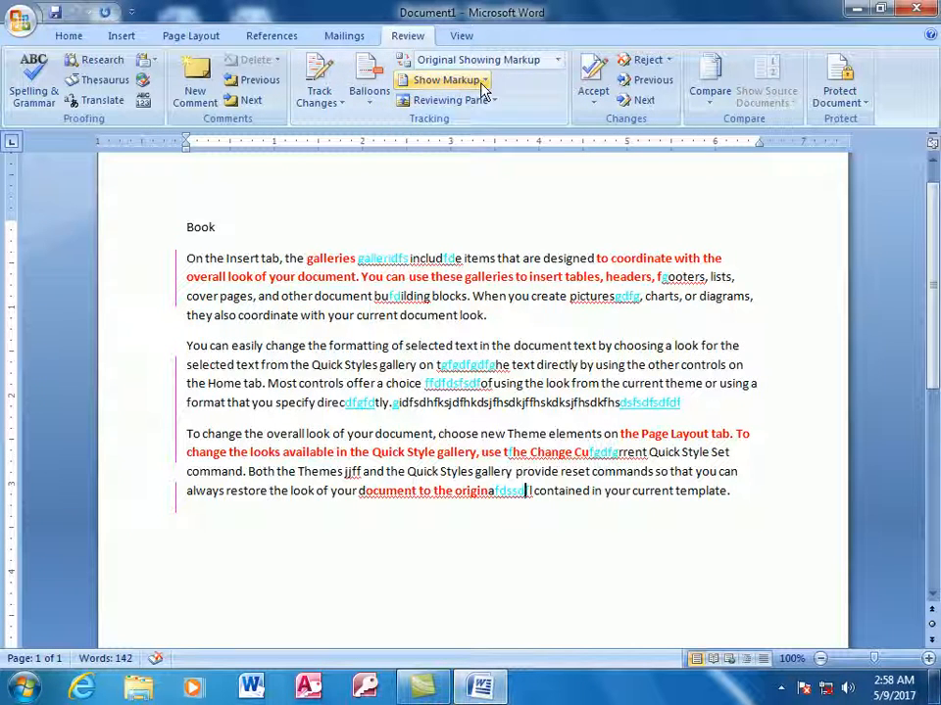
{"action": "left_click", "coordinate": [446, 80]}
{"action": "left_click", "coordinate": [452, 143]}
Also hide formatting and the markup area highlight, then turn comments back on.
{"action": "left_click", "coordinate": [460, 81]}
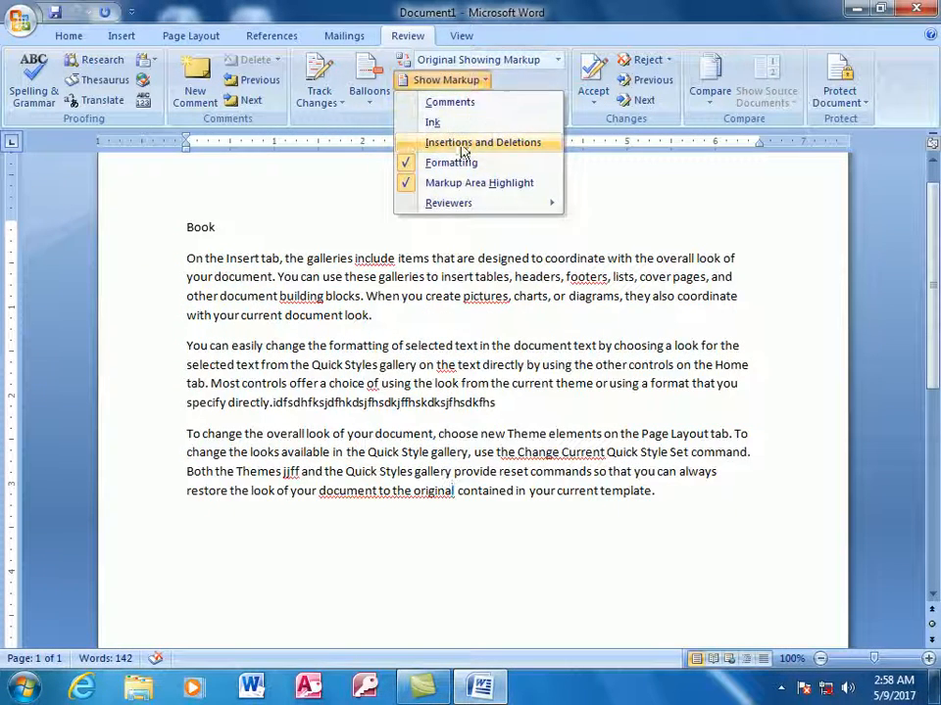
{"action": "left_click", "coordinate": [451, 163]}
{"action": "left_click", "coordinate": [463, 81]}
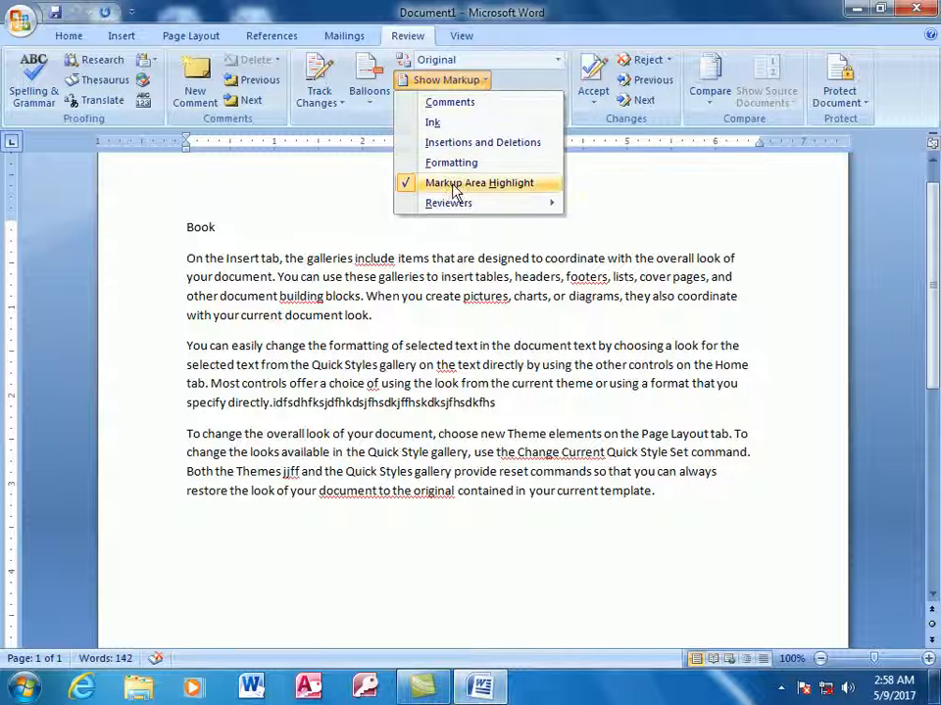
{"action": "left_click", "coordinate": [456, 184]}
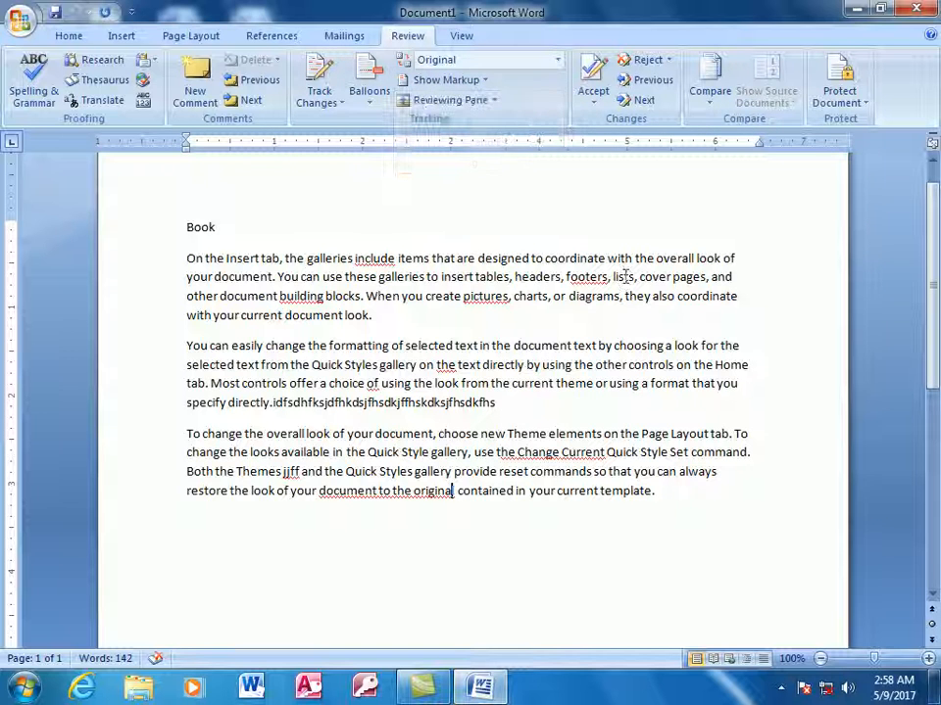
{"action": "left_click", "coordinate": [477, 79]}
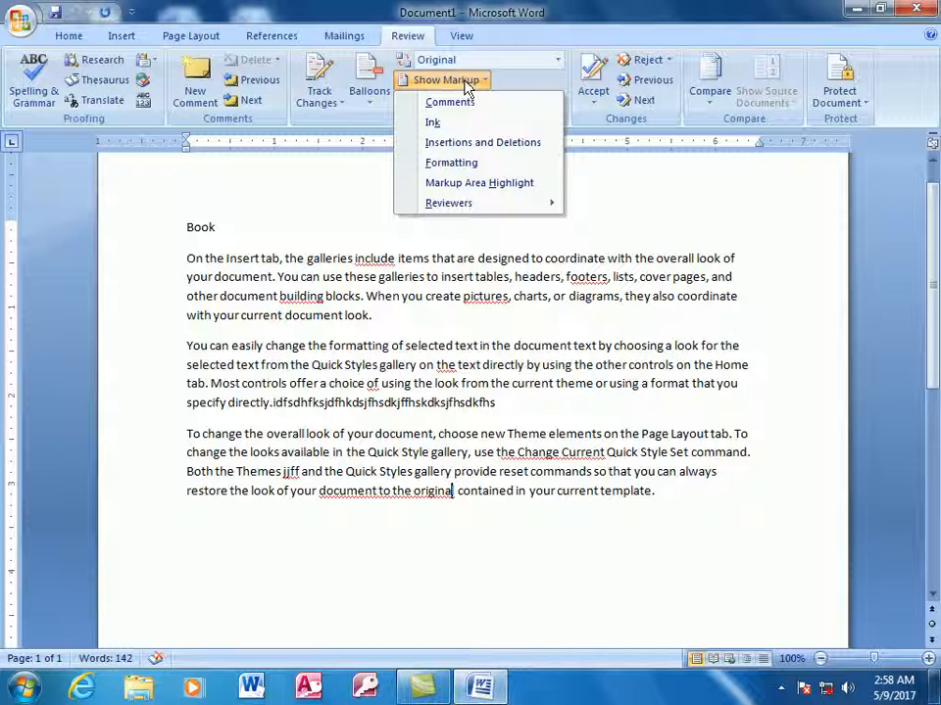
{"action": "left_click", "coordinate": [443, 102]}
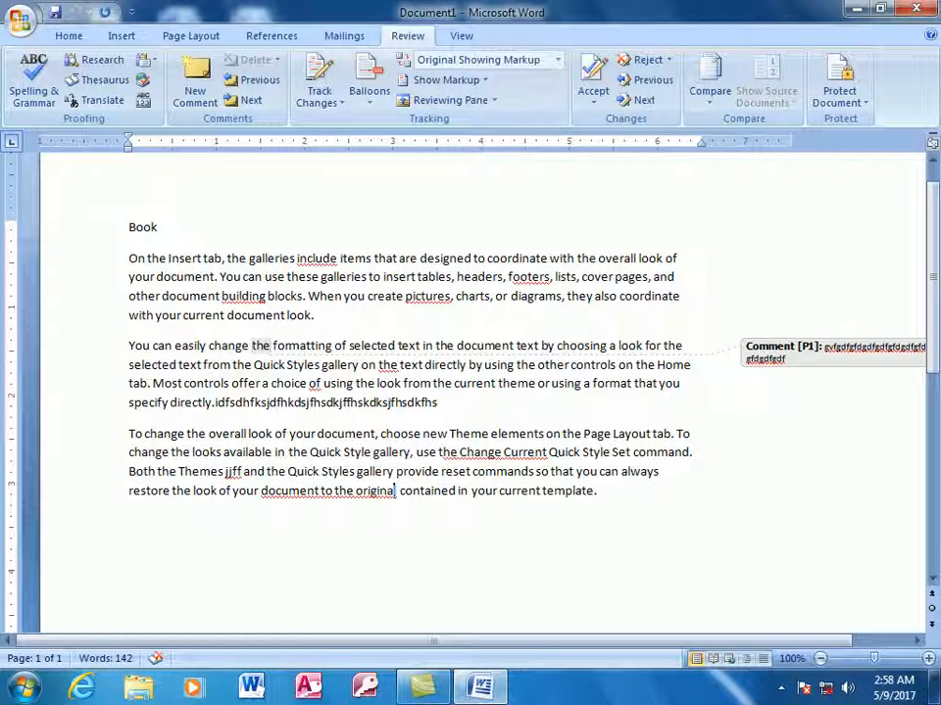
{"action": "mouse_move", "coordinate": [802, 345]}
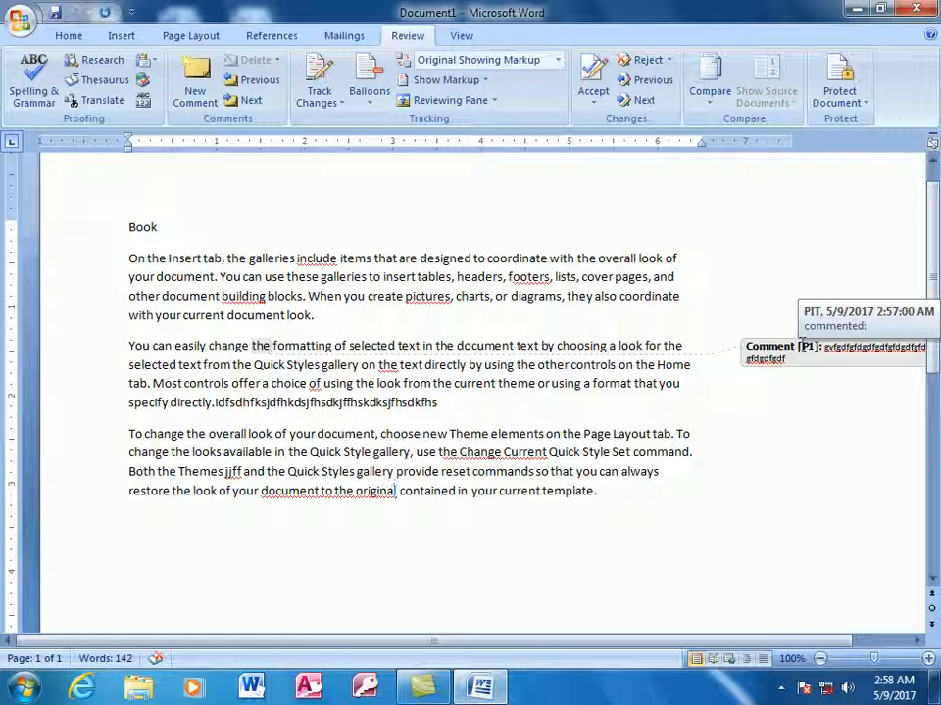